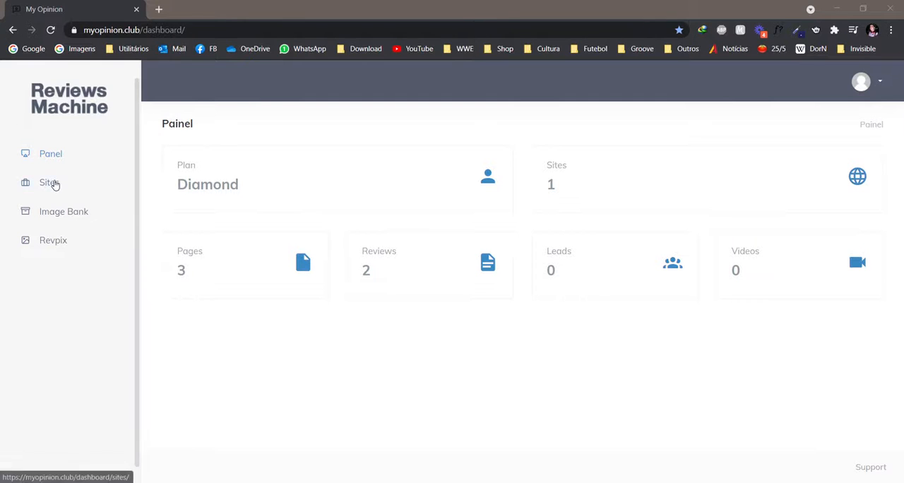
Create a site with access address reviews-machine-diamond, project name Machine Diamond, and the business ID number and public email filled in.
{"action": "left_click", "coordinate": [54, 183]}
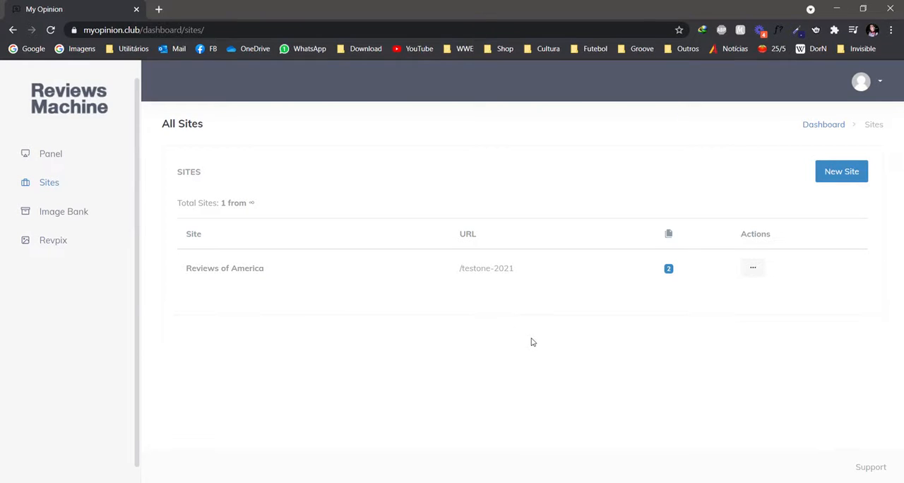
{"action": "left_click", "coordinate": [829, 180]}
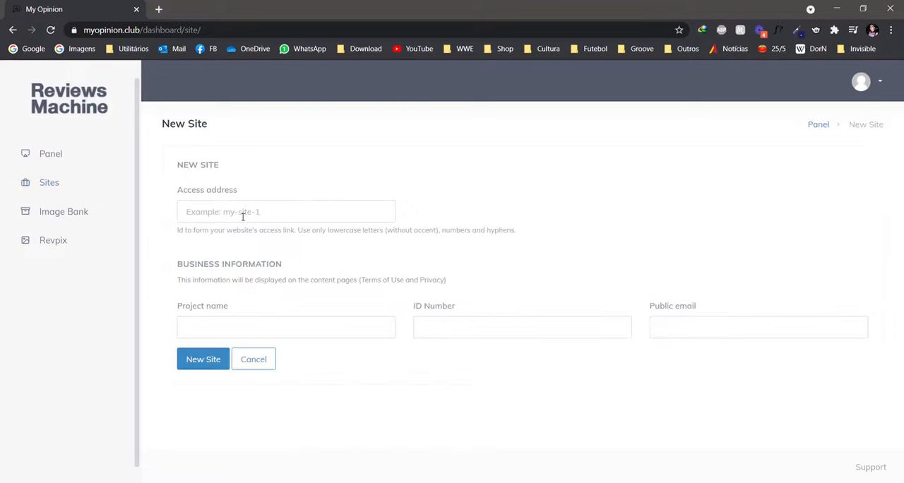
{"action": "left_click", "coordinate": [243, 215]}
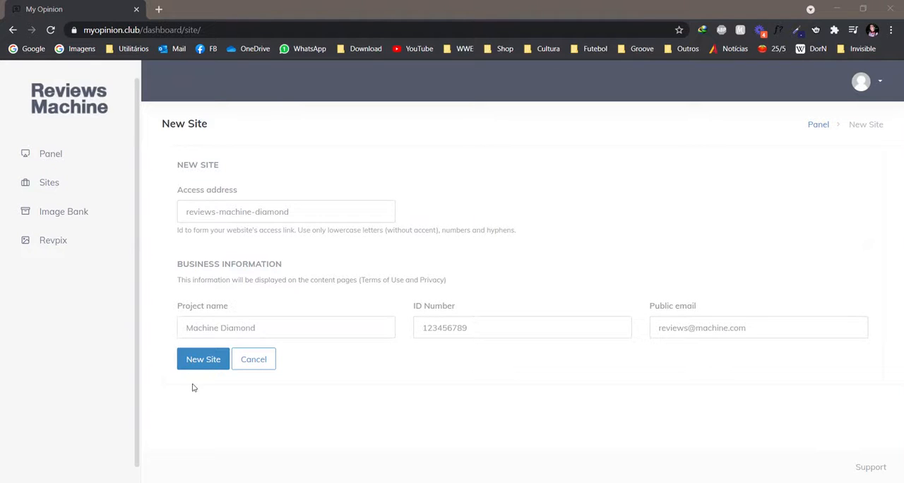
{"action": "left_click", "coordinate": [203, 364]}
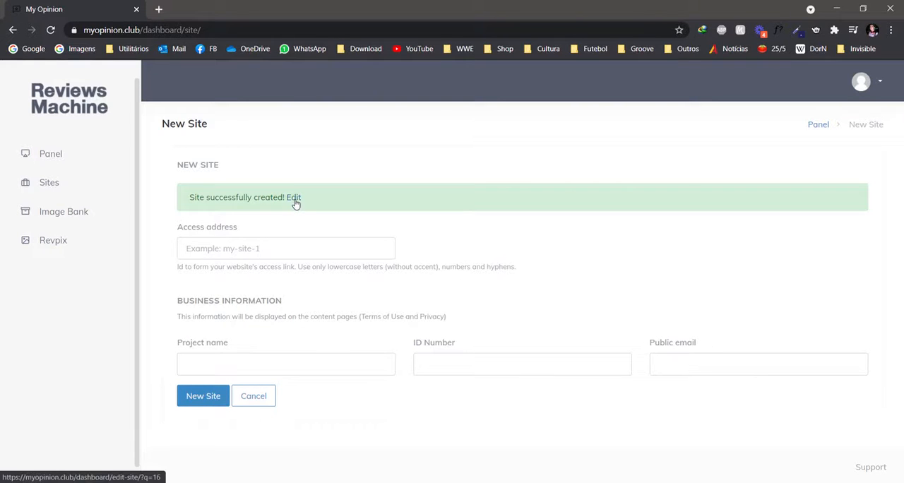
Edit the new site's appearance with a logo, baseboard "Your baseboard text here", title "Reviews Machine", subtitle "The best way to publish a review" and cover image; save.
{"action": "left_click", "coordinate": [295, 204]}
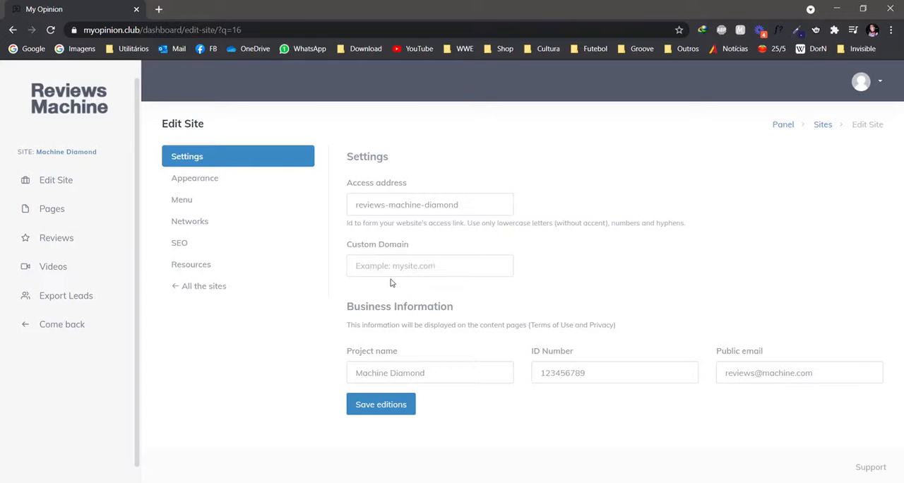
{"action": "left_click", "coordinate": [205, 183]}
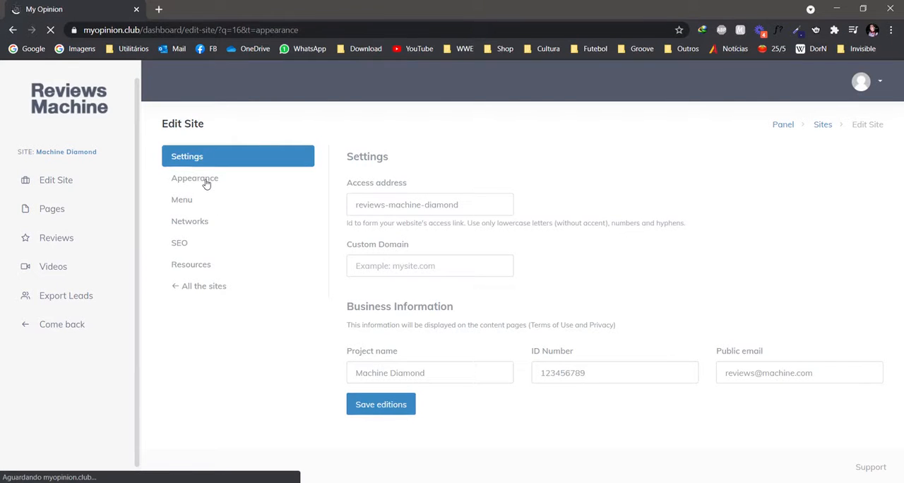
{"action": "scroll", "coordinate": [375, 176], "scroll_direction": "down", "scroll_amount": 1}
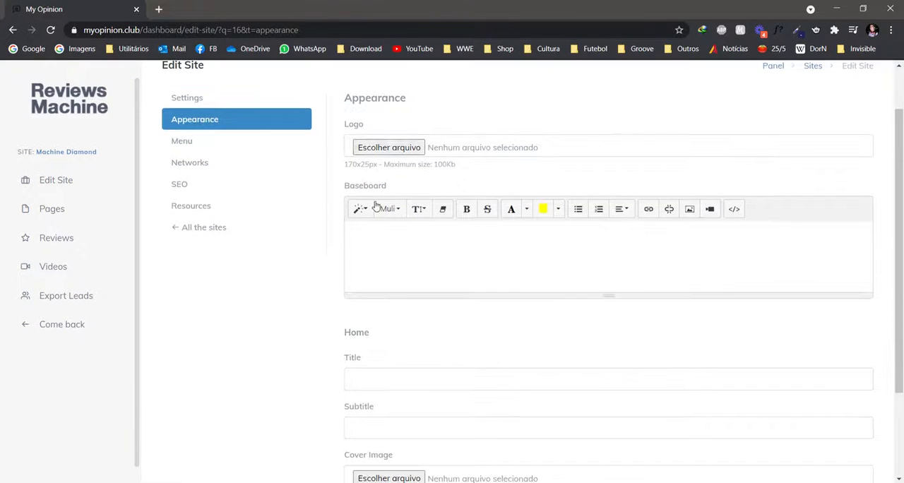
{"action": "scroll", "coordinate": [360, 233], "scroll_direction": "down", "scroll_amount": 2}
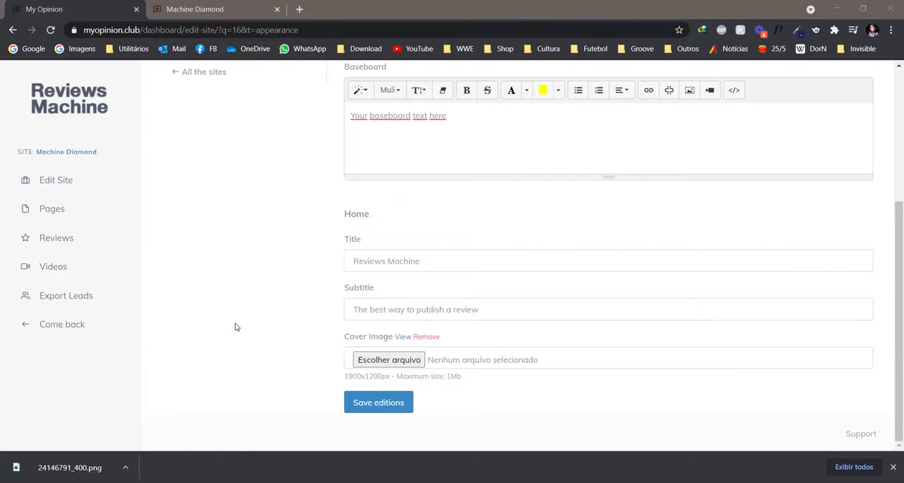
{"action": "left_click", "coordinate": [389, 401]}
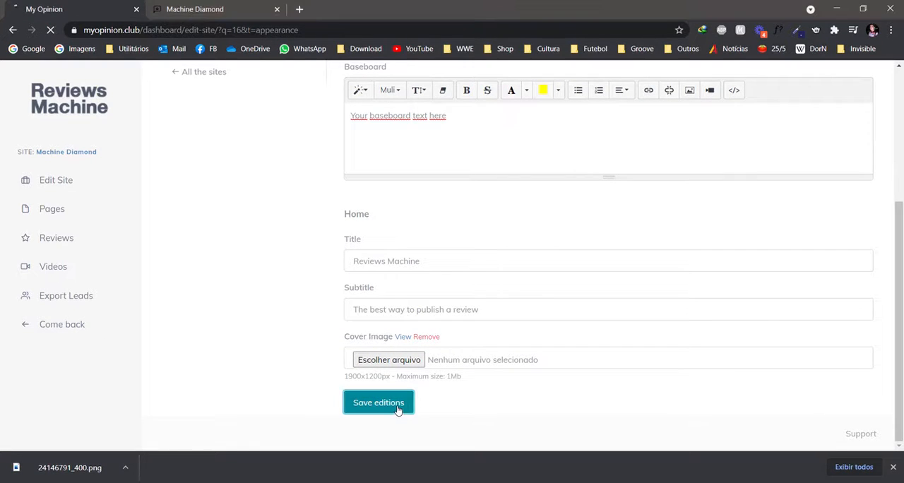
{"action": "left_click", "coordinate": [893, 467]}
Preview the public Machine Diamond home page down to its baseboard, and return to the site's editing page.
{"action": "left_click", "coordinate": [75, 152]}
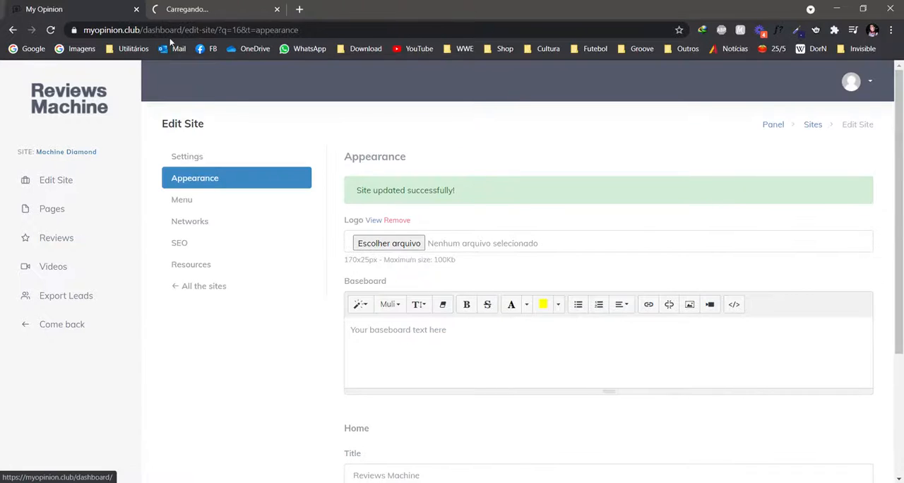
{"action": "left_click", "coordinate": [205, 8]}
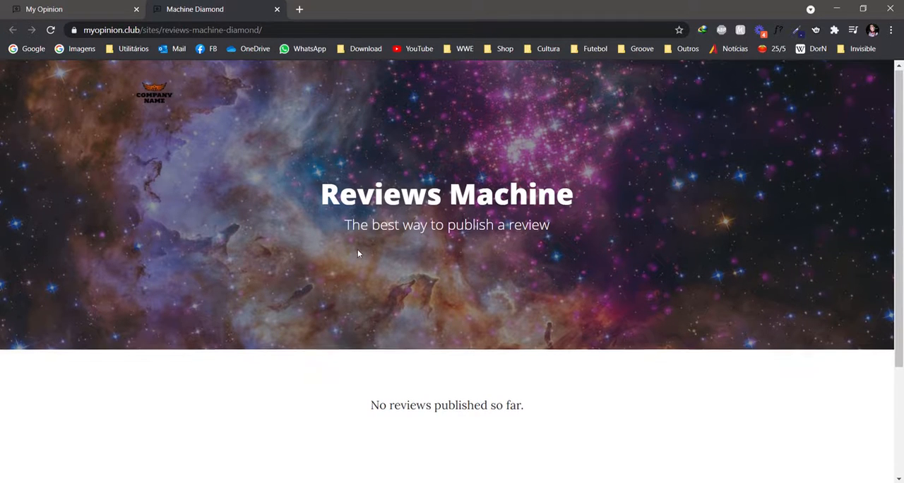
{"action": "scroll", "coordinate": [357, 249], "scroll_direction": "down", "scroll_amount": 3}
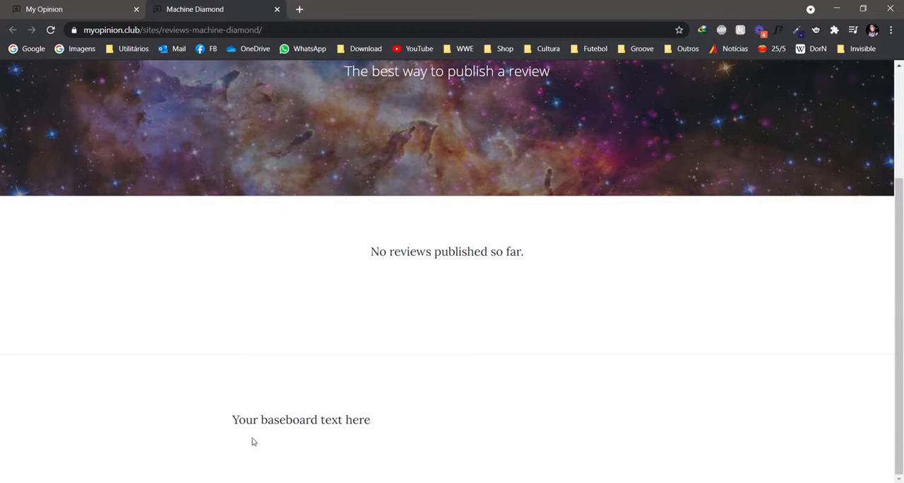
{"action": "key", "text": "ctrl+Tab"}
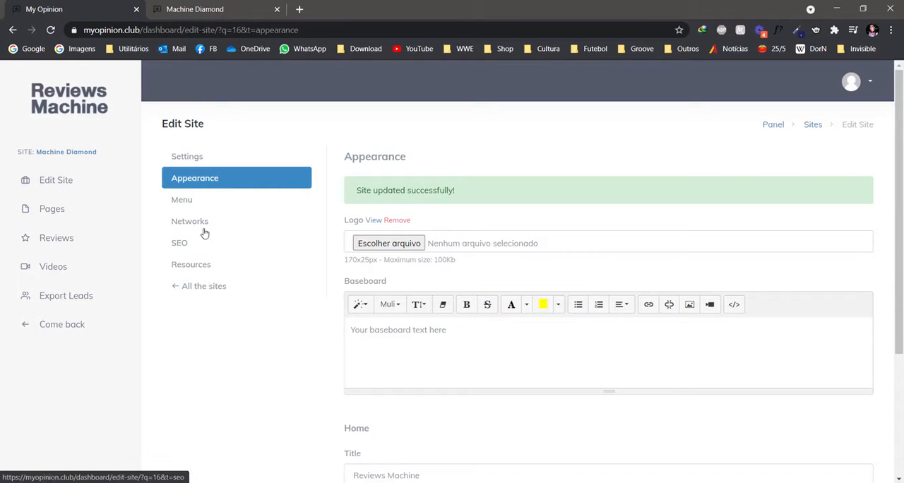
Examine which pages can be added to the Machine Diamond site's menu.
{"action": "left_click", "coordinate": [188, 203]}
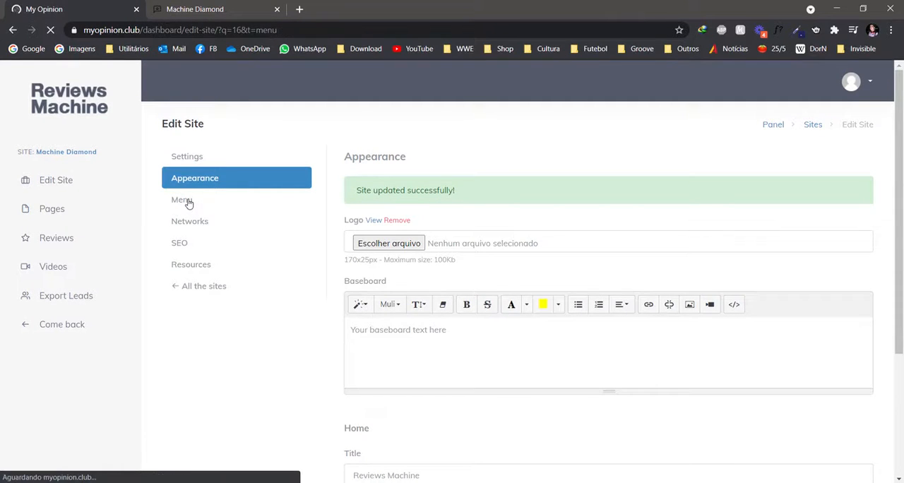
{"action": "left_click", "coordinate": [387, 194]}
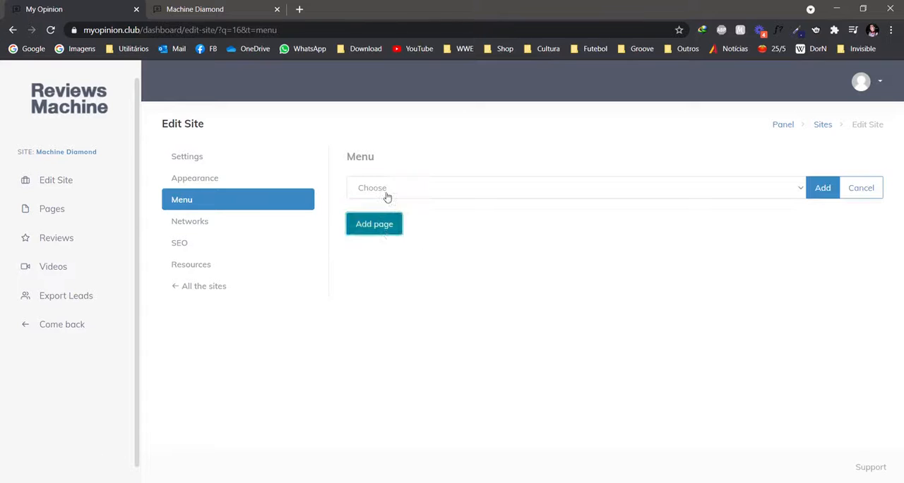
{"action": "left_click", "coordinate": [390, 191]}
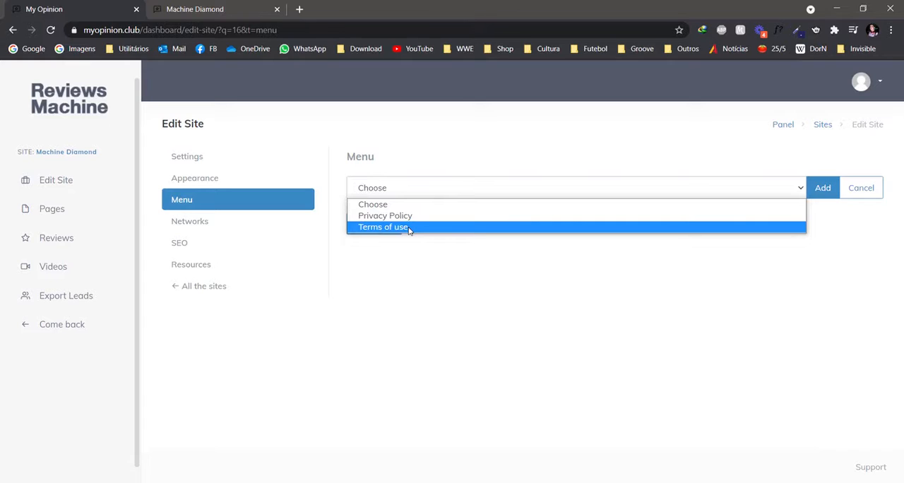
Examine the site's social network choices, its SEO fields and its script resources settings.
{"action": "left_click", "coordinate": [212, 228]}
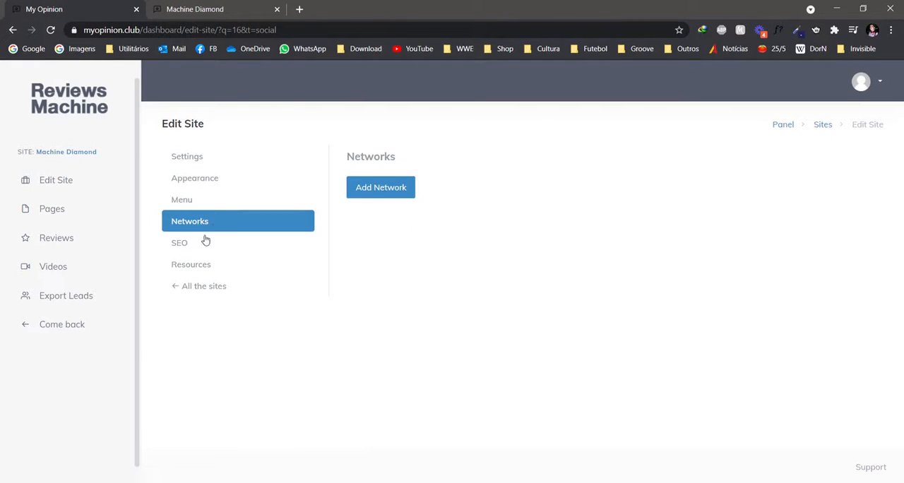
{"action": "left_click", "coordinate": [404, 195]}
{"action": "left_click", "coordinate": [404, 195]}
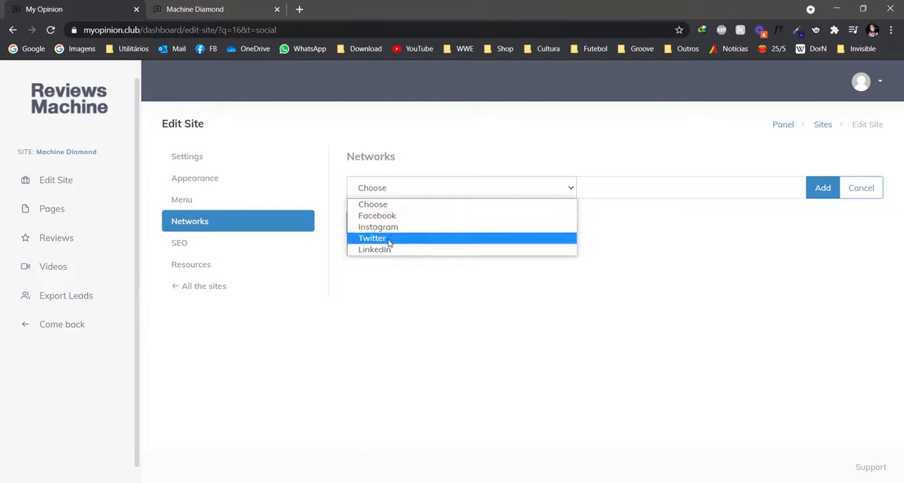
{"action": "left_click", "coordinate": [181, 243]}
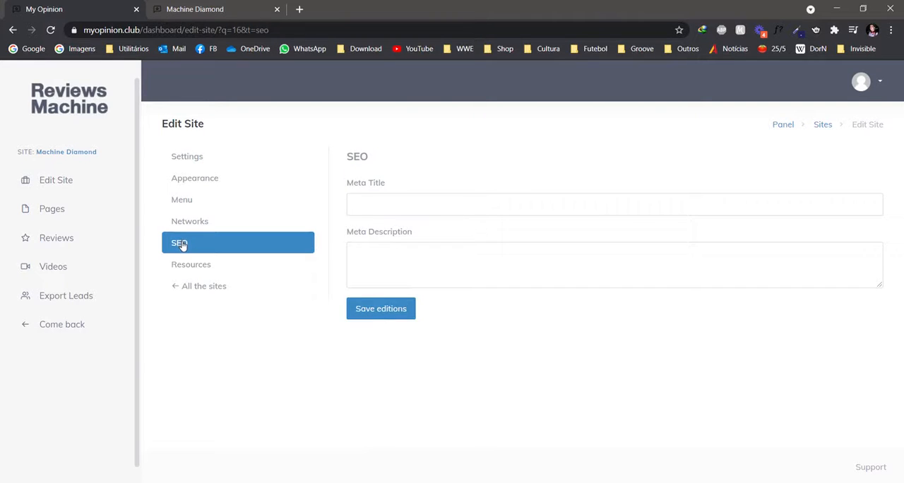
{"action": "left_click", "coordinate": [205, 269]}
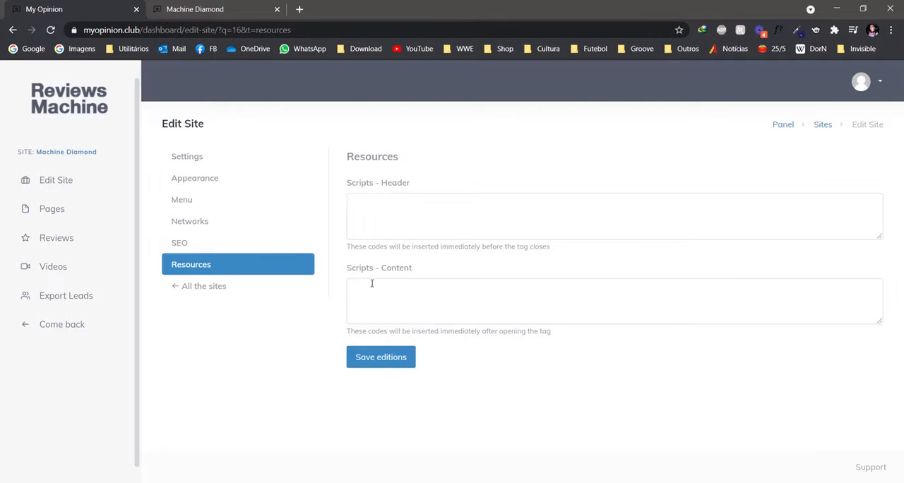
Search the image bank for "Pasta" in the Food category and download the cheese platter image with grapes.
{"action": "left_click", "coordinate": [57, 180]}
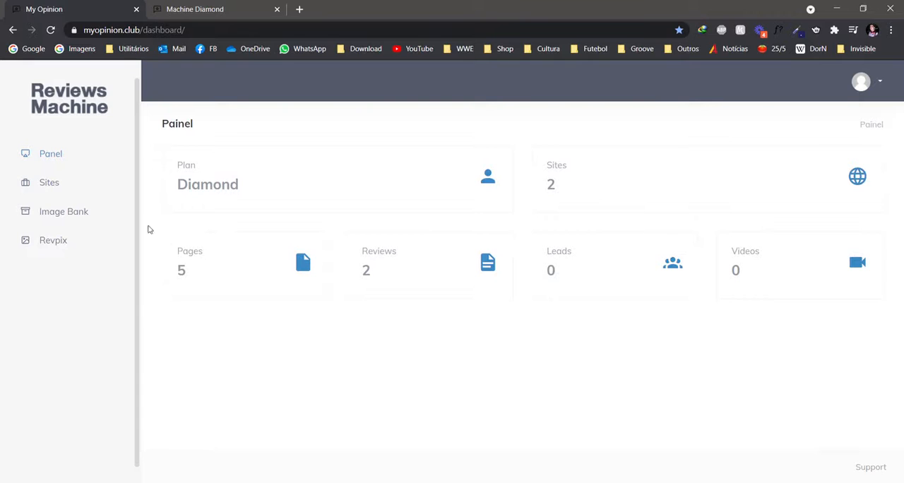
{"action": "left_click", "coordinate": [77, 215]}
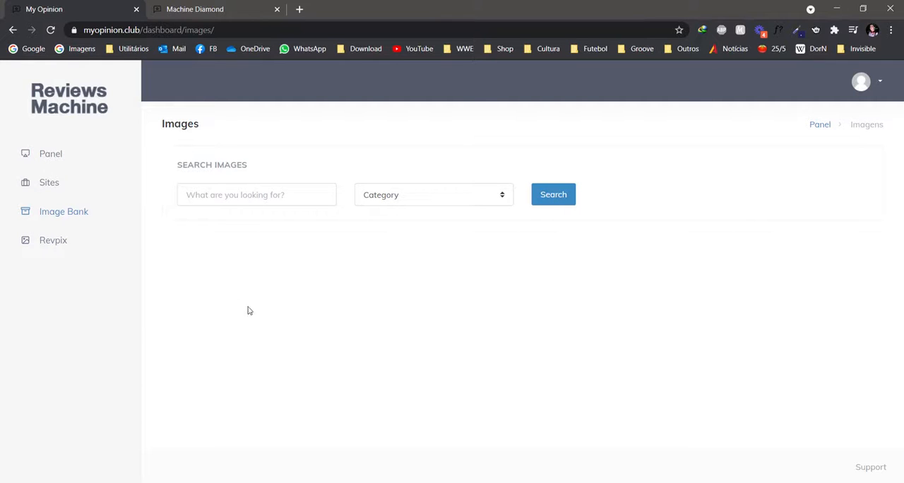
{"action": "left_click", "coordinate": [379, 201]}
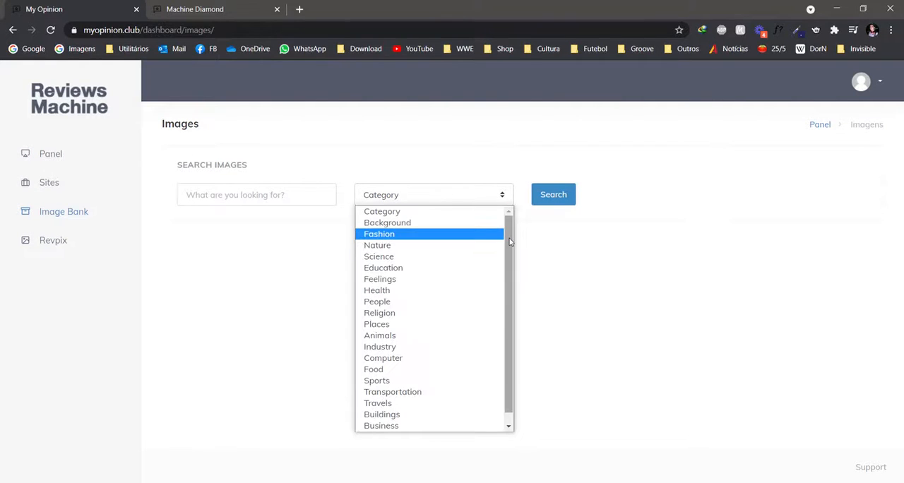
{"action": "scroll", "coordinate": [510, 242], "scroll_direction": "down", "scroll_amount": 1}
{"action": "left_click", "coordinate": [378, 358]}
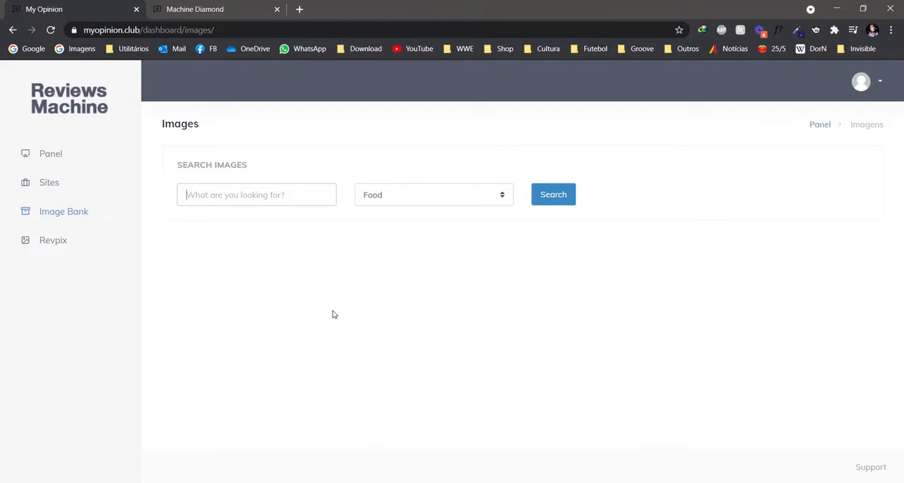
{"action": "type", "text": "Pasta"}
{"action": "left_click", "coordinate": [541, 198]}
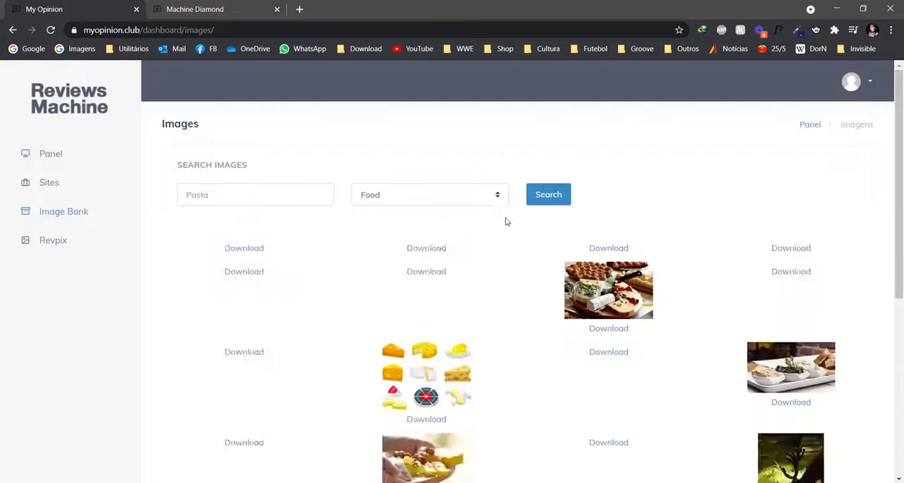
{"action": "scroll", "coordinate": [506, 298], "scroll_direction": "down", "scroll_amount": 6}
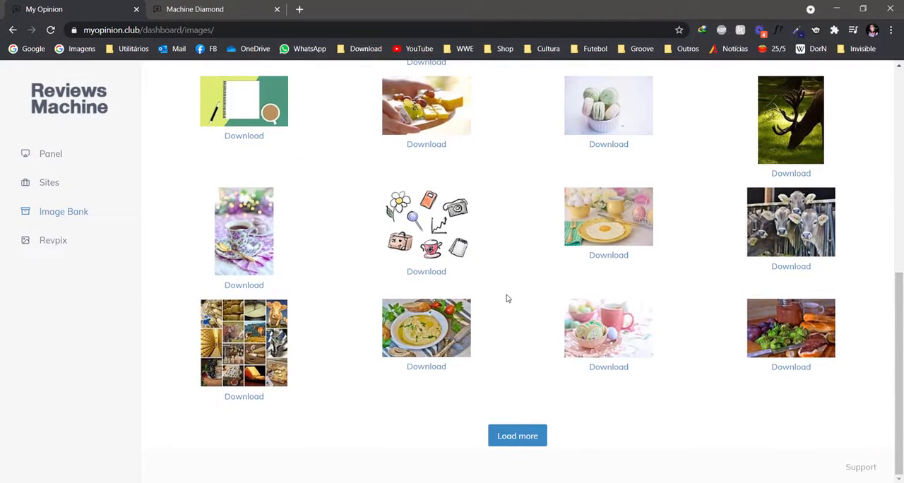
{"action": "scroll", "coordinate": [506, 298], "scroll_direction": "up", "scroll_amount": 3}
{"action": "left_click", "coordinate": [437, 378]}
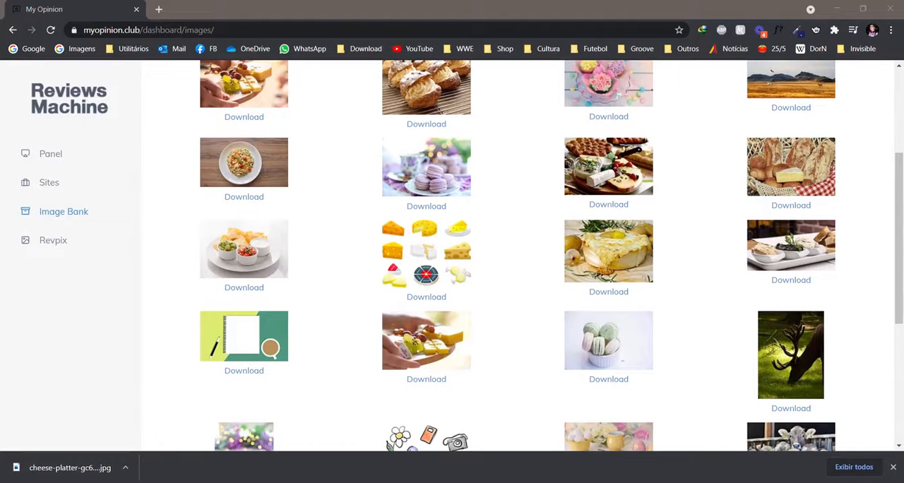
View the downloaded cheese platter image in the Revpix image editor, and close the editor.
{"action": "left_click", "coordinate": [51, 242]}
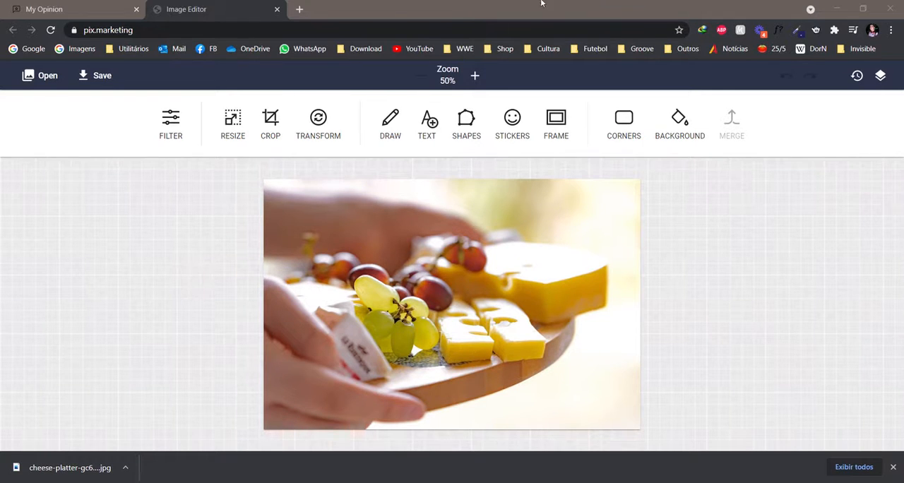
{"action": "key", "text": "ctrl+w"}
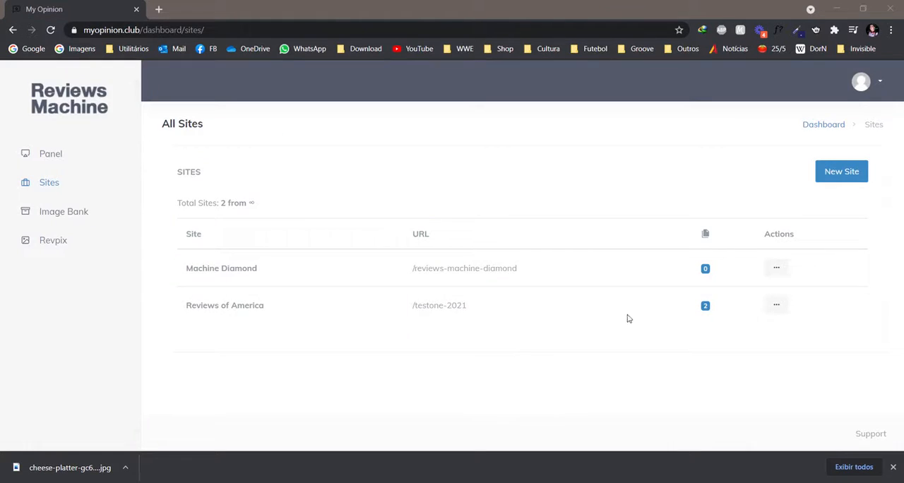
Create an imported review for Machine Diamond: search "diet really works" in English, United States, and import Byrdie's "3 Popular Diets That Actually Work" article.
{"action": "left_click", "coordinate": [777, 269]}
{"action": "left_click", "coordinate": [734, 311]}
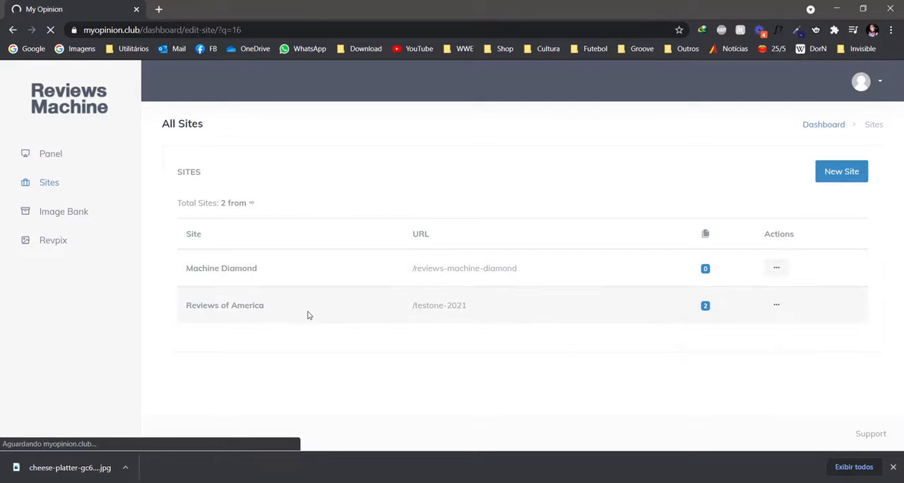
{"action": "left_click", "coordinate": [68, 242]}
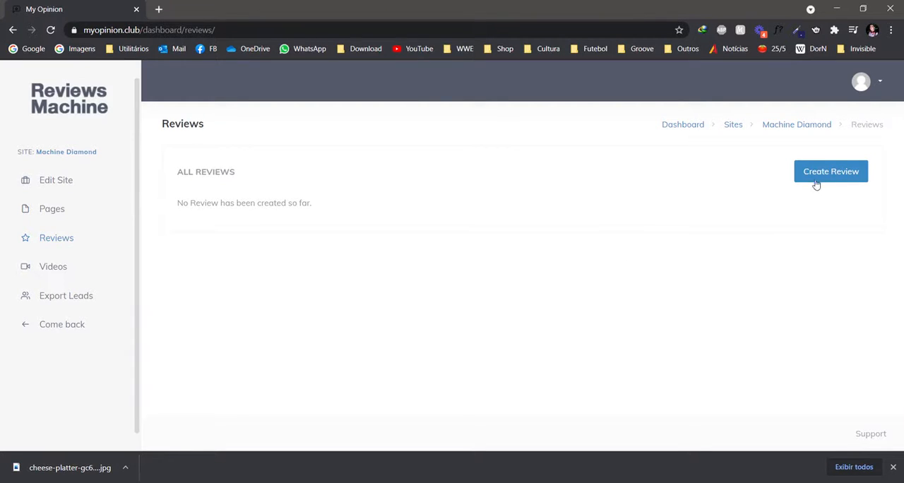
{"action": "left_click", "coordinate": [817, 179]}
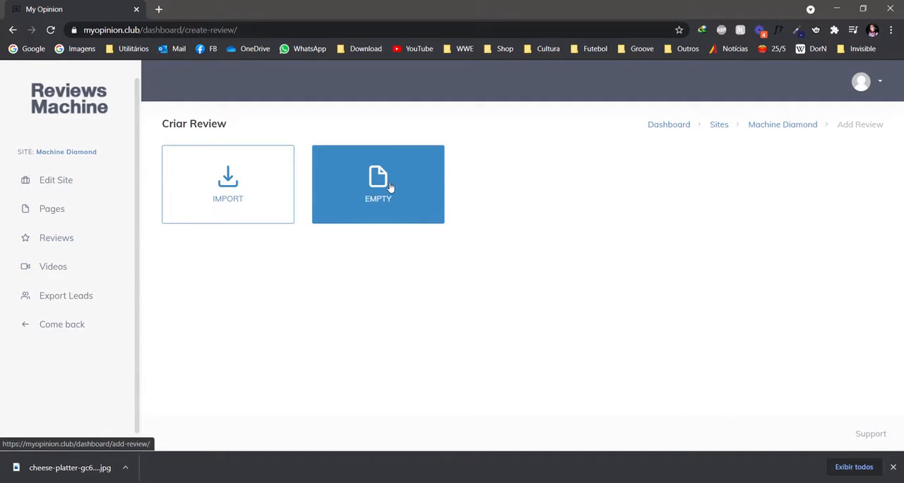
{"action": "left_click", "coordinate": [260, 195]}
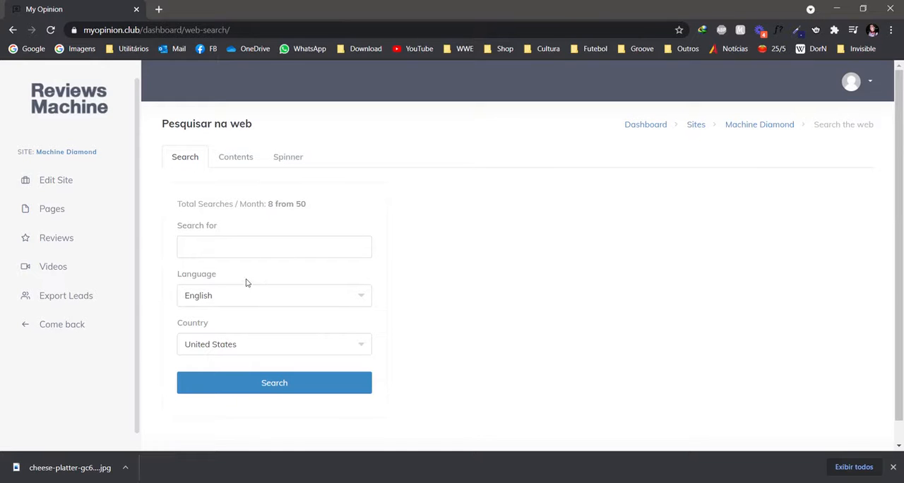
{"action": "left_click", "coordinate": [242, 241]}
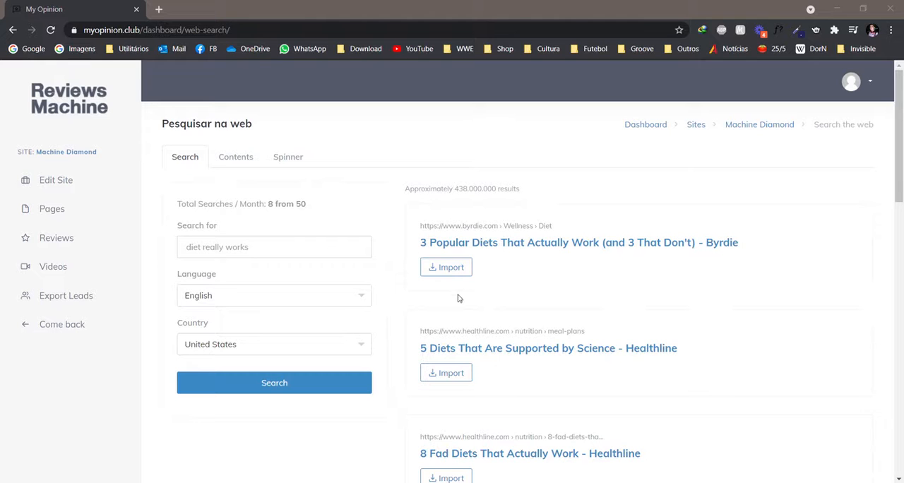
{"action": "left_click", "coordinate": [445, 269]}
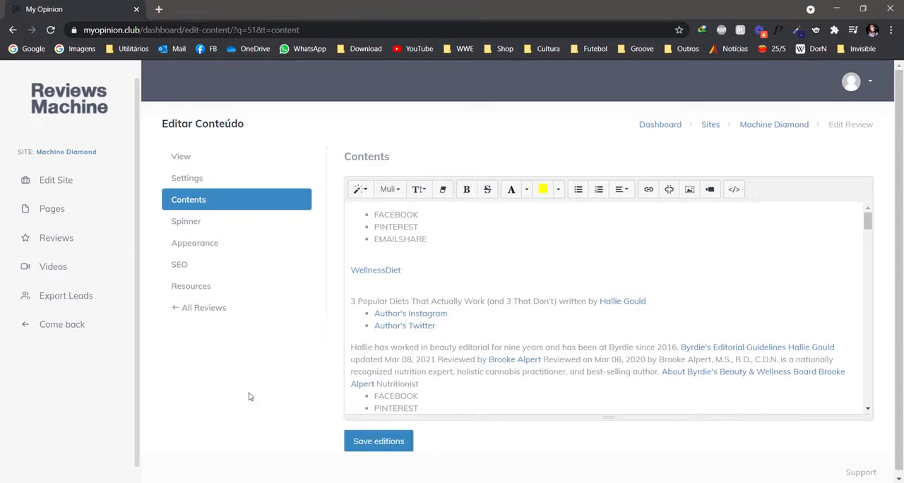
Remove the social sharing list, the WellnessDiet link and the empty line above the article title in the review contents.
{"action": "left_click_drag", "start_coordinate": [415, 274], "coordinate": [358, 209]}
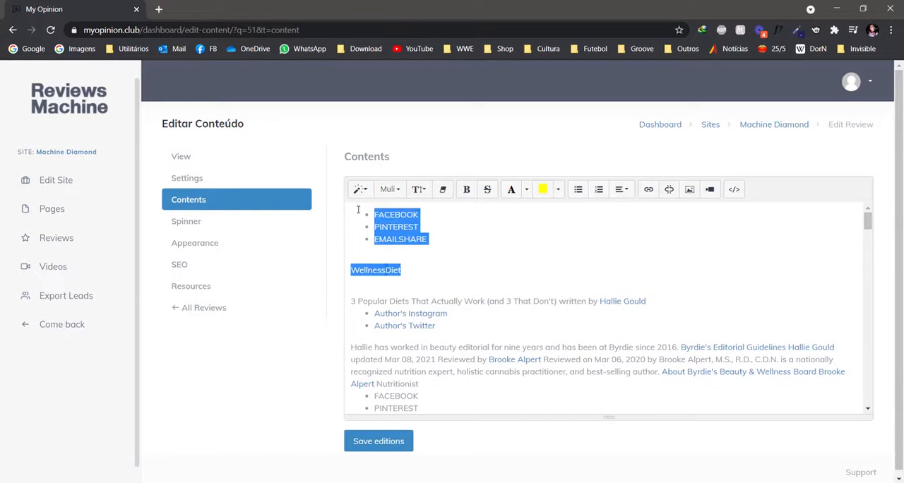
{"action": "key", "text": "BackSpace"}
{"action": "key", "text": "BackSpace"}
{"action": "key", "text": "Delete"}
Set the article title's font to Arial Black and the line height of the title and author links to 1.8.
{"action": "left_click_drag", "start_coordinate": [557, 226], "coordinate": [351, 227]}
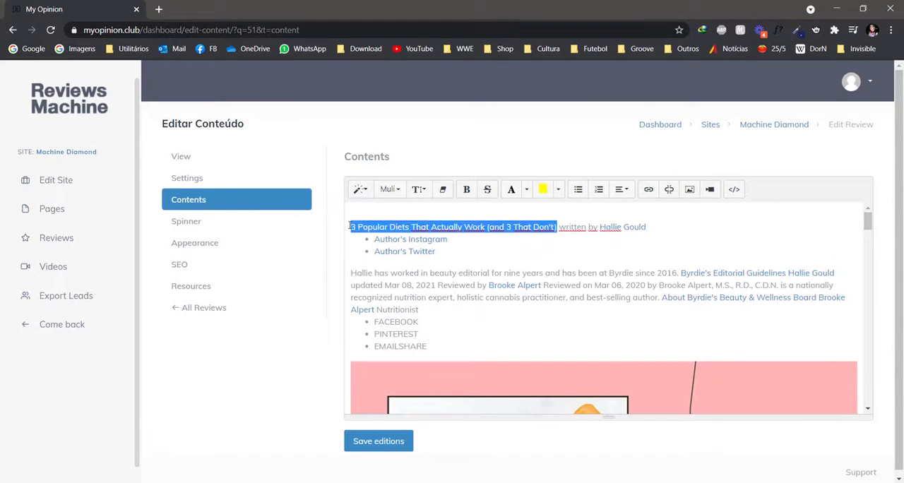
{"action": "left_click", "coordinate": [389, 190]}
{"action": "left_click", "coordinate": [423, 232]}
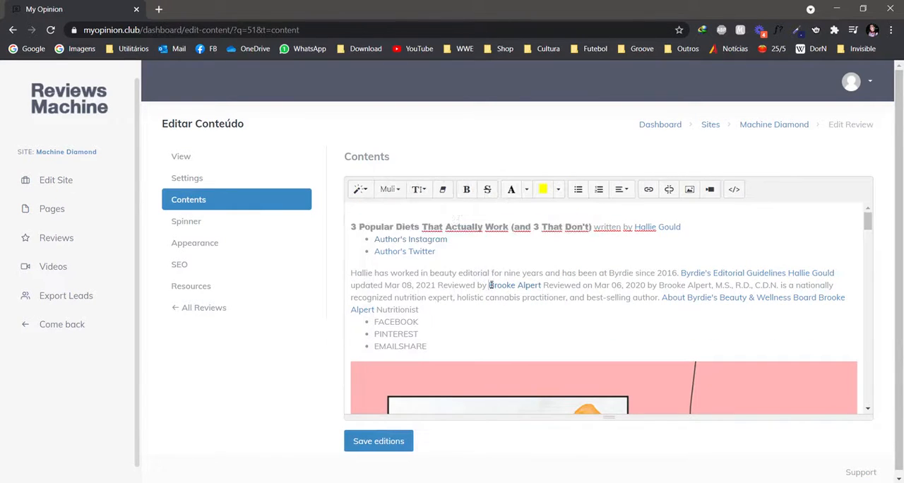
{"action": "left_click", "coordinate": [451, 190]}
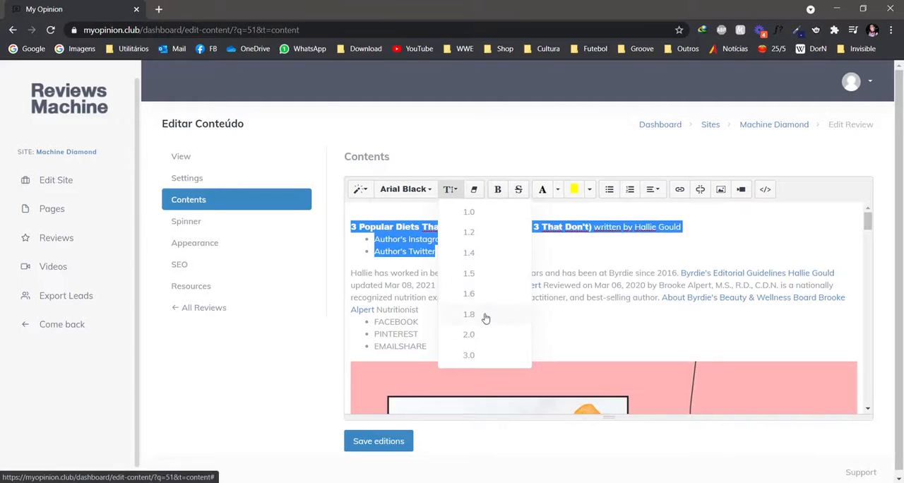
{"action": "left_click", "coordinate": [485, 314]}
{"action": "left_click", "coordinate": [485, 290]}
Bold the first three words of the author paragraph and strike through "beauty edi" in the same paragraph.
{"action": "left_click", "coordinate": [467, 191]}
{"action": "left_click_drag", "start_coordinate": [351, 278], "coordinate": [475, 278]}
{"action": "left_click", "coordinate": [488, 191]}
{"action": "left_click", "coordinate": [497, 281]}
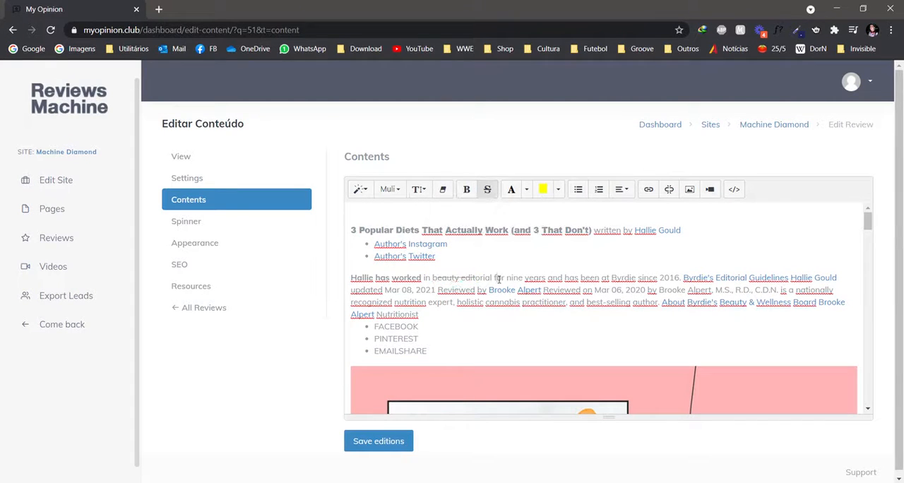
Color the article title and the words "nine years" red, and highlight the title in yellow.
{"action": "left_click_drag", "start_coordinate": [351, 231], "coordinate": [592, 230]}
{"action": "left_click", "coordinate": [547, 194]}
{"action": "left_click", "coordinate": [540, 290]}
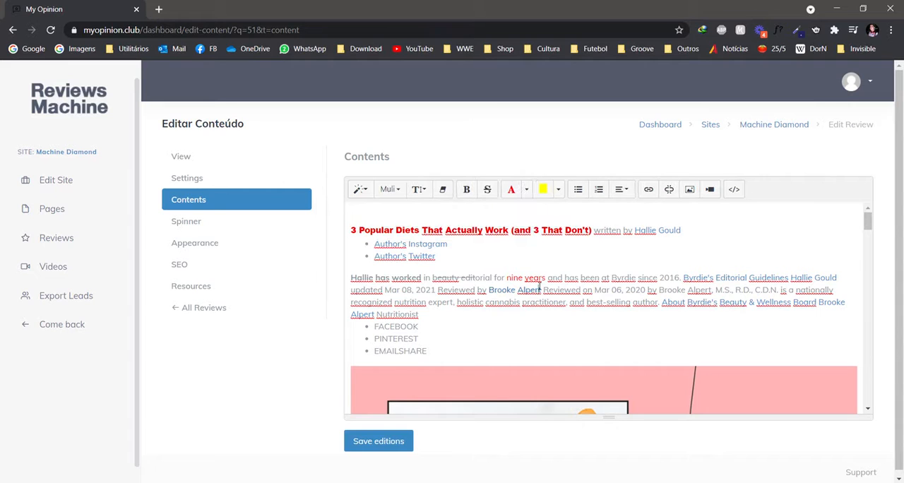
{"action": "left_click_drag", "start_coordinate": [590, 232], "coordinate": [351, 231]}
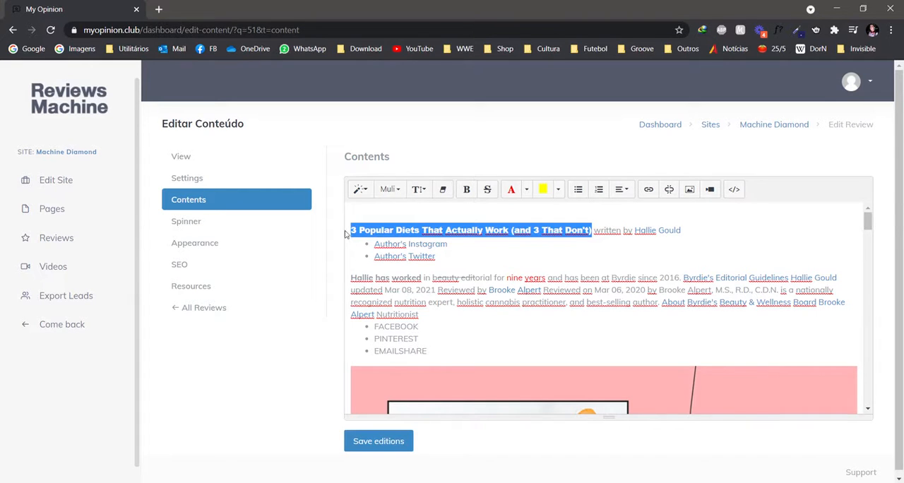
{"action": "left_click", "coordinate": [542, 190]}
{"action": "left_click", "coordinate": [518, 277]}
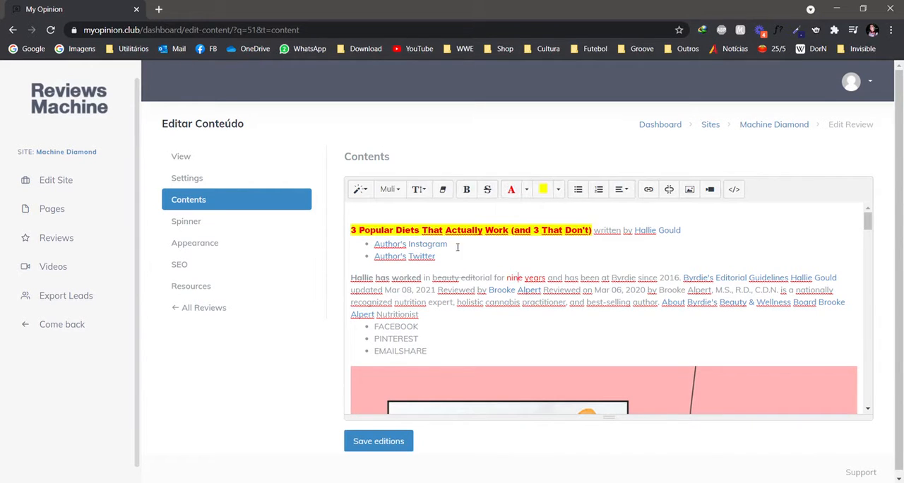
View the paragraph options and the link settings of the author's name without changing them.
{"action": "left_click", "coordinate": [623, 196]}
{"action": "left_click_drag", "start_coordinate": [682, 231], "coordinate": [635, 231]}
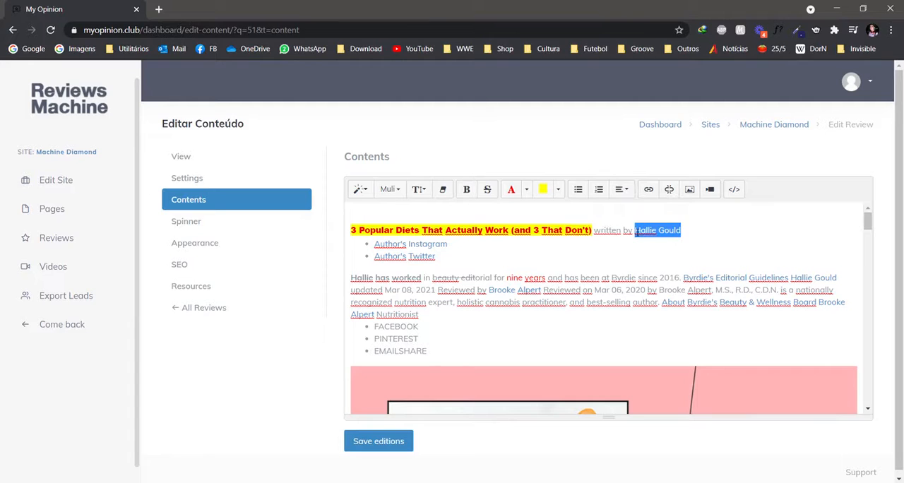
{"action": "left_click", "coordinate": [649, 192]}
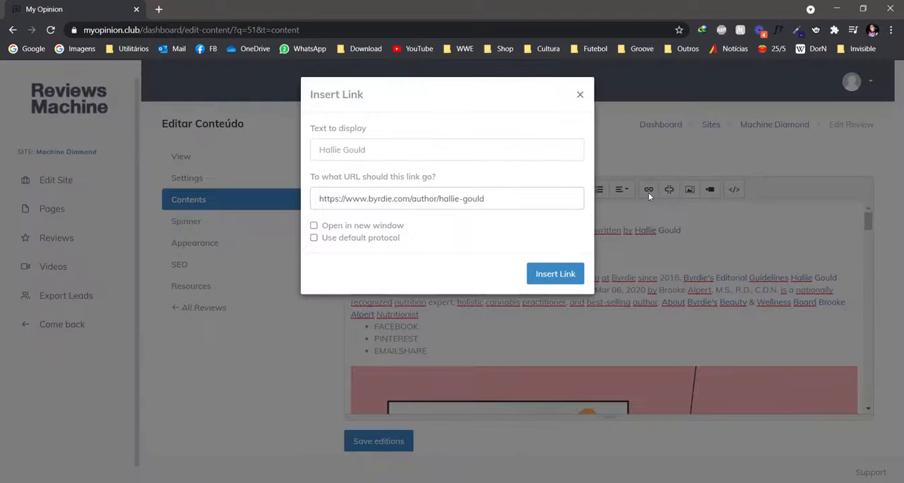
{"action": "left_click", "coordinate": [580, 94]}
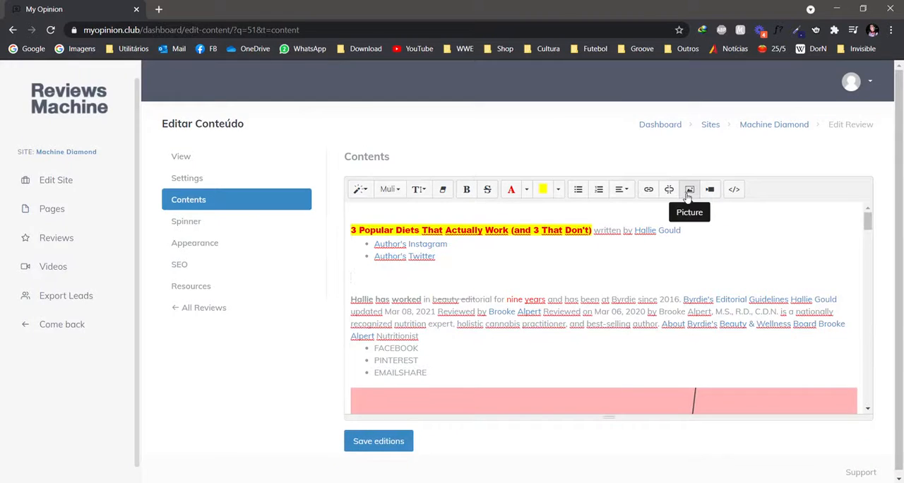
Insert the downloaded cheese platter image below the author's Instagram and Twitter links.
{"action": "left_click", "coordinate": [689, 191]}
{"action": "left_click", "coordinate": [344, 150]}
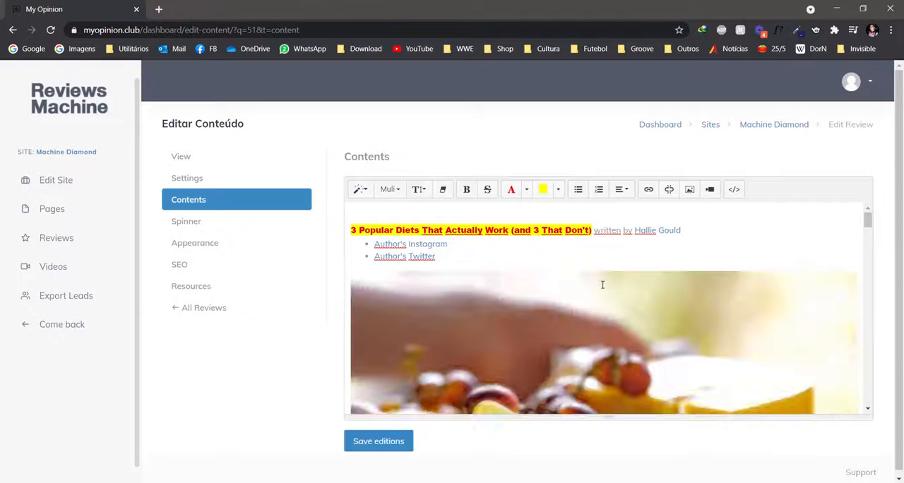
{"action": "scroll", "coordinate": [602, 286], "scroll_direction": "down", "scroll_amount": 5}
{"action": "scroll", "coordinate": [603, 288], "scroll_direction": "up", "scroll_amount": 3}
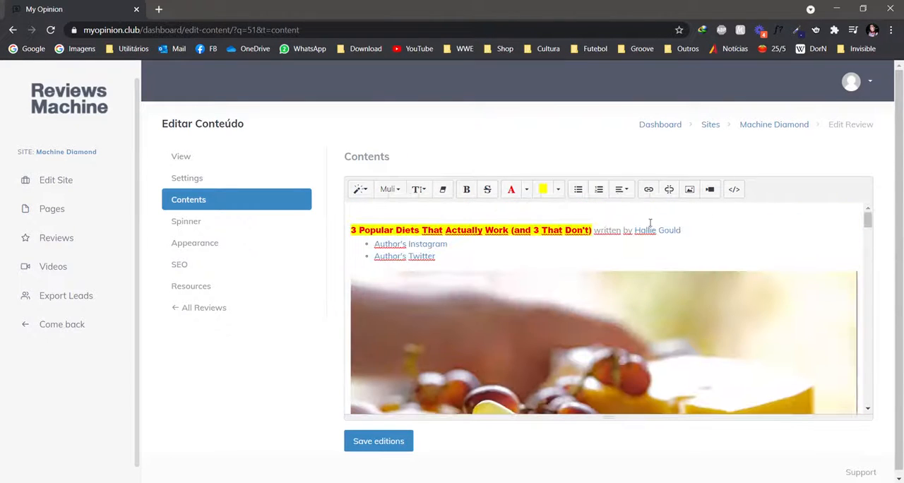
Insert the GroovePages YouTube video from its copied URL above the cheese platter image, and save the contents.
{"action": "left_click", "coordinate": [710, 189]}
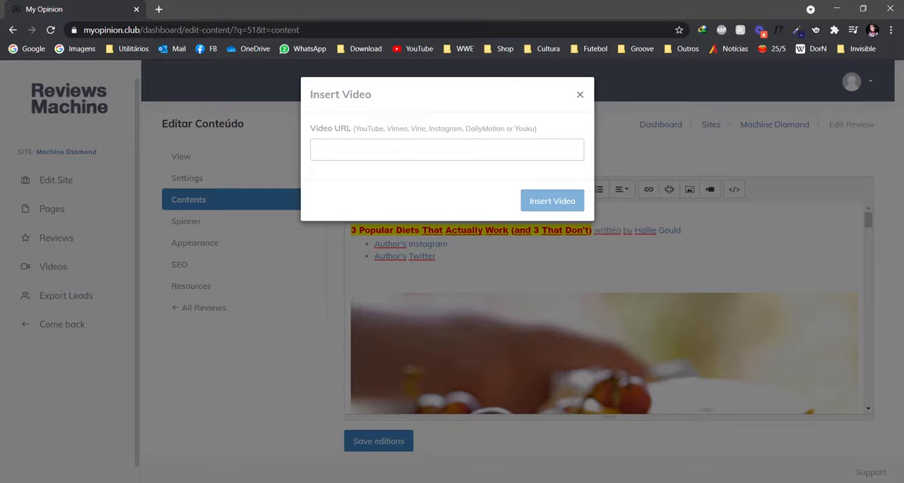
{"action": "type", "text": "https://www.youtube.com/watch?v=qStVo0BXXHk"}
{"action": "left_click", "coordinate": [553, 201]}
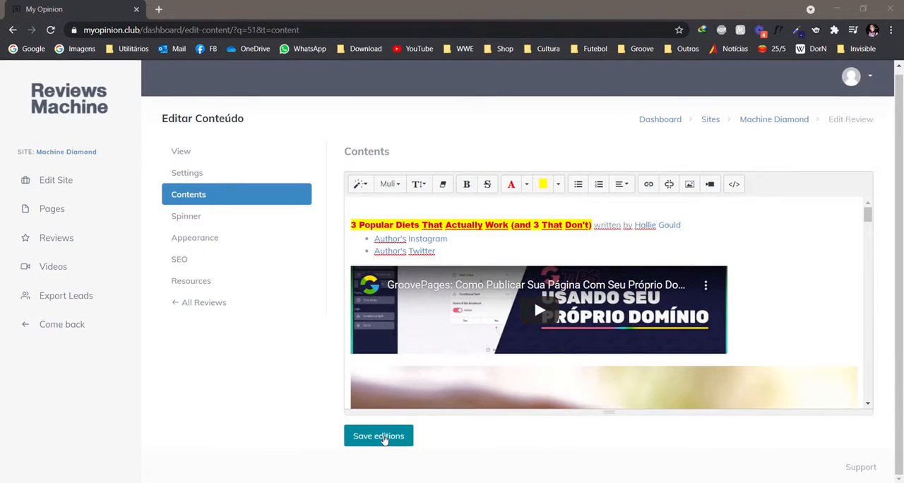
{"action": "left_click", "coordinate": [382, 437]}
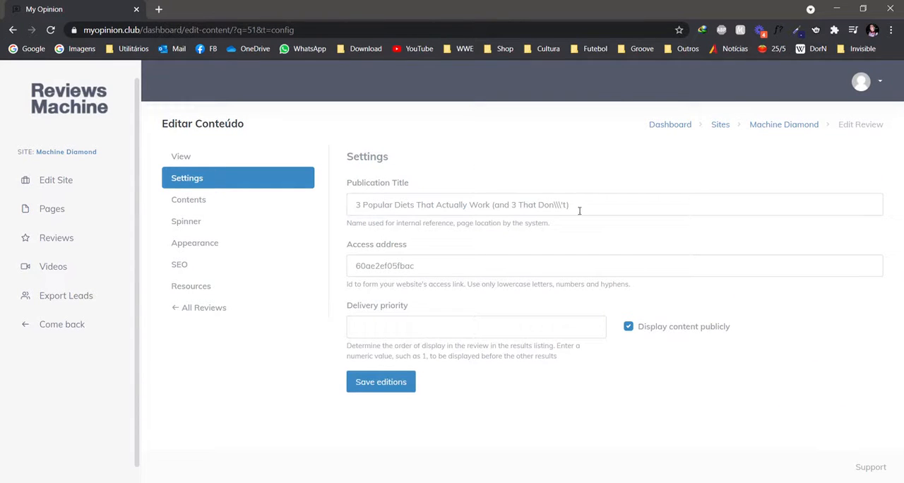
Shorten the publication title to "3 Popular Diets That Actually Work", set the access address to "popular-diets-works", and save.
{"action": "left_click_drag", "start_coordinate": [579, 208], "coordinate": [489, 207]}
{"action": "key", "text": "BackSpace"}
{"action": "key", "text": "Tab"}
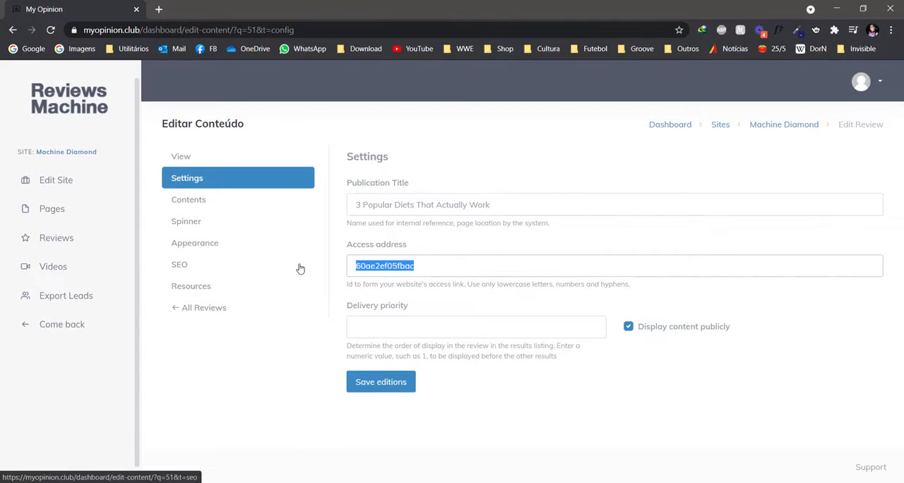
{"action": "type", "text": "popular-diets"}
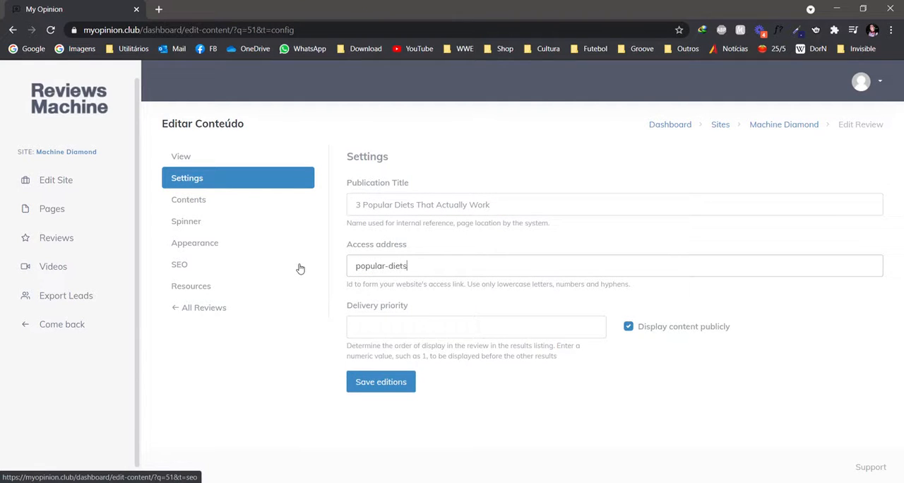
{"action": "key", "text": "Return"}
Fill in the review's appearance information with the author's name, a five-star assessment and "Diets" as the product or service.
{"action": "left_click", "coordinate": [204, 244]}
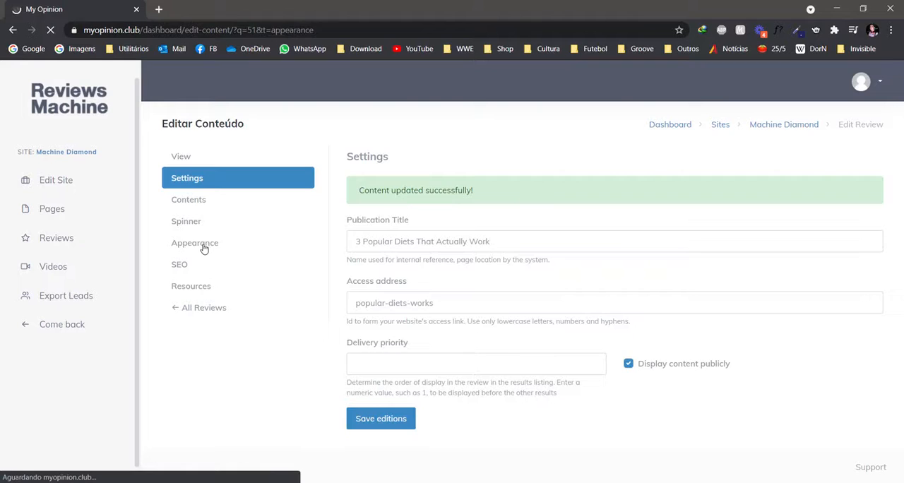
{"action": "left_click", "coordinate": [410, 229]}
{"action": "type", "text": "Rame"}
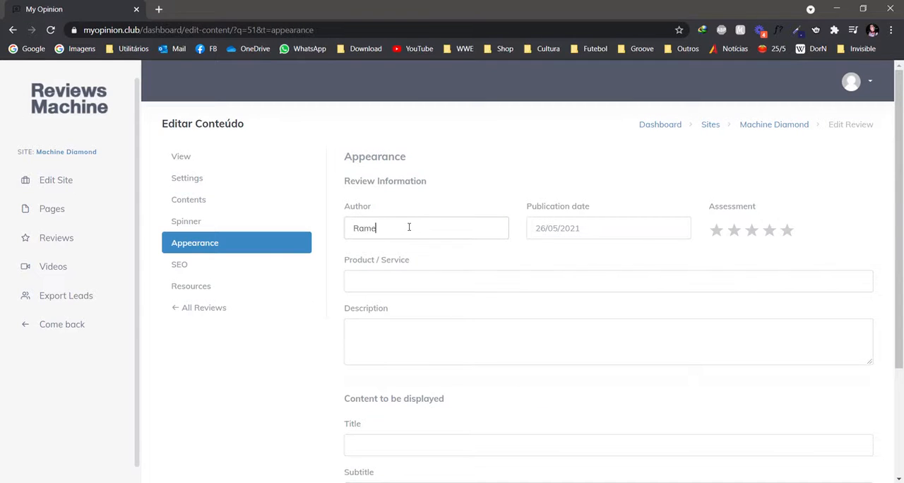
{"action": "left_click", "coordinate": [787, 233]}
{"action": "type", "text": "Diets"}
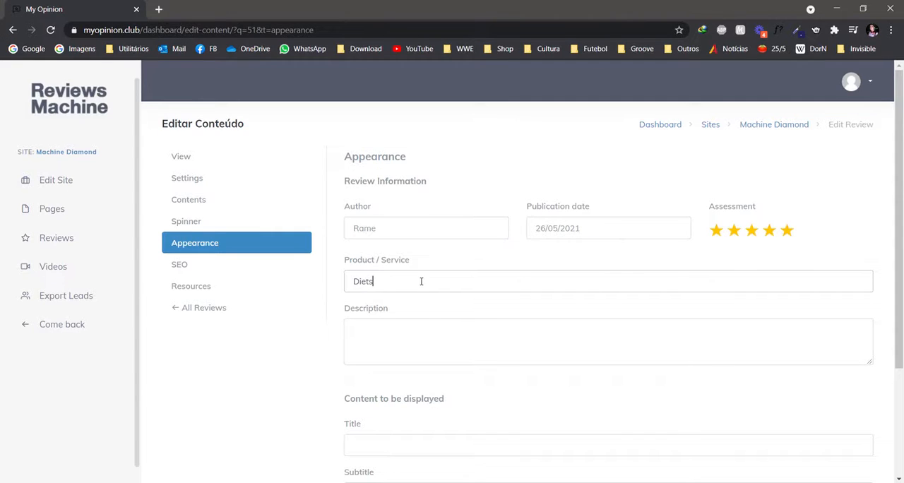
Enter the description "Example", the title "7 Diet That Really Works" and the subtitle "Amazing Diets", add a cover image, and save.
{"action": "left_click", "coordinate": [370, 335]}
{"action": "type", "text": "Example"}
{"action": "scroll", "coordinate": [374, 318], "scroll_direction": "down", "scroll_amount": 2}
{"action": "left_click", "coordinate": [382, 295]}
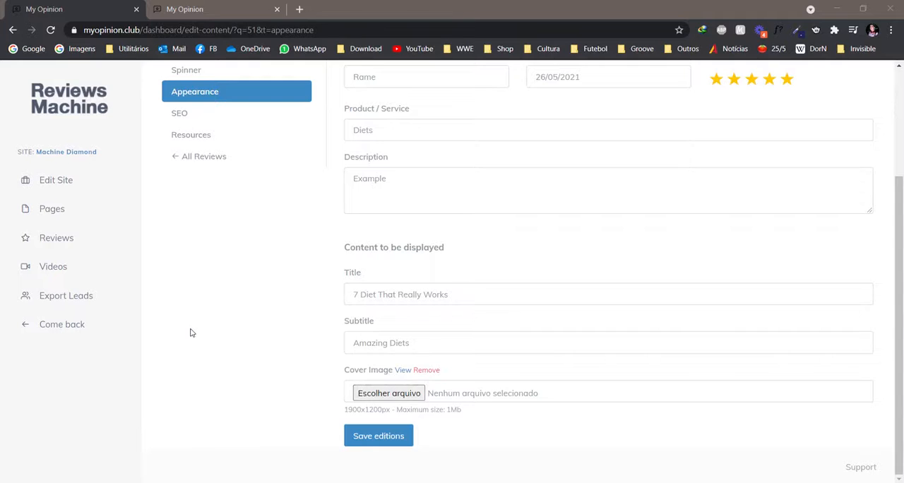
Examine the review's SEO fields and its resources settings for popups, YouTube autoplay, sharing, lead capture and scripts.
{"action": "scroll", "coordinate": [192, 325], "scroll_direction": "up", "scroll_amount": 2}
{"action": "left_click", "coordinate": [182, 233]}
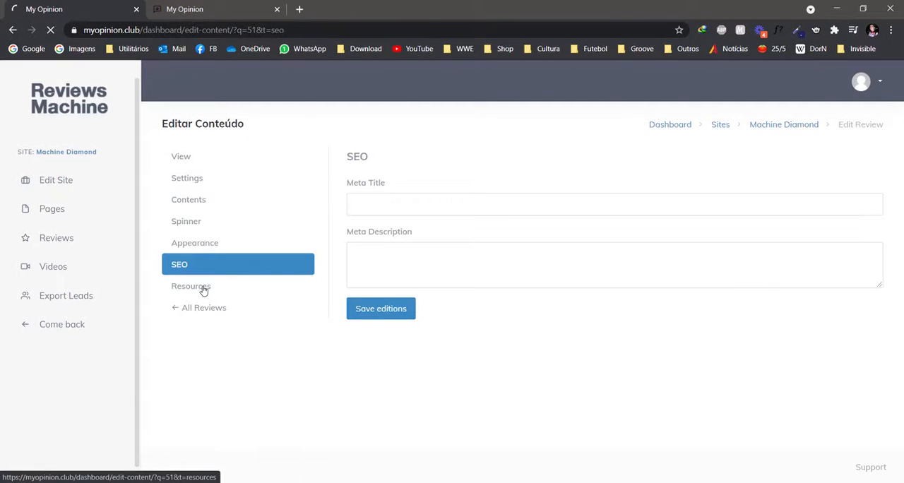
{"action": "left_click", "coordinate": [202, 288]}
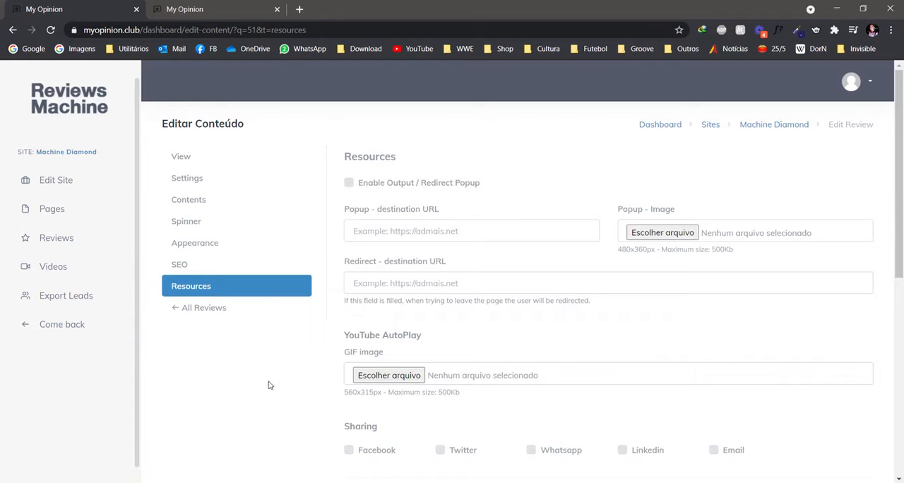
{"action": "scroll", "coordinate": [268, 385], "scroll_direction": "down", "scroll_amount": 2}
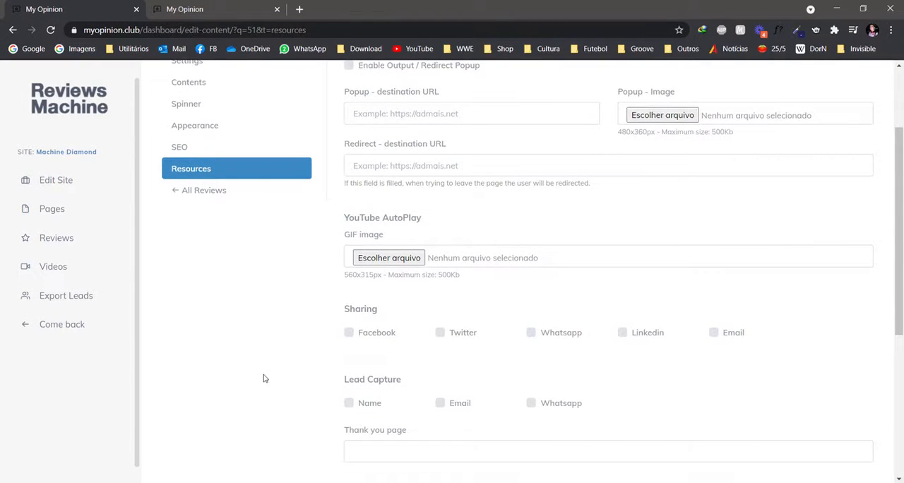
{"action": "scroll", "coordinate": [262, 375], "scroll_direction": "down", "scroll_amount": 1}
{"action": "scroll", "coordinate": [262, 375], "scroll_direction": "down", "scroll_amount": 1}
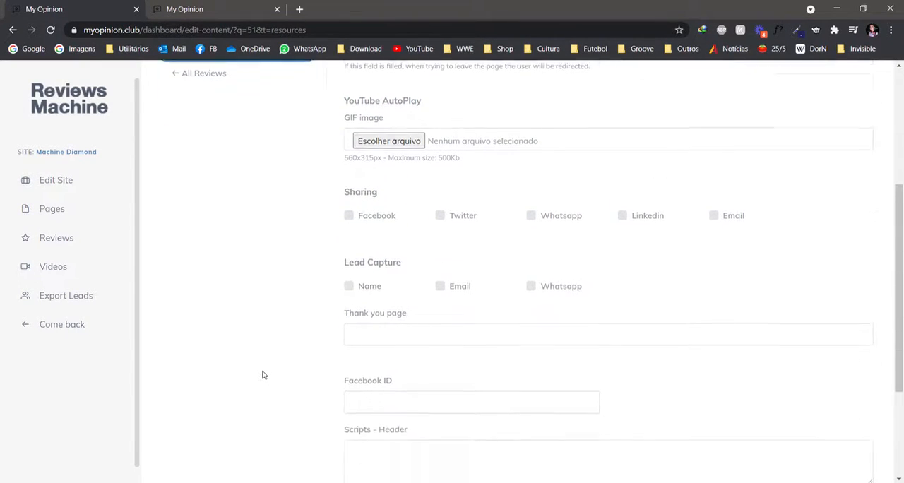
{"action": "scroll", "coordinate": [266, 360], "scroll_direction": "down", "scroll_amount": 1}
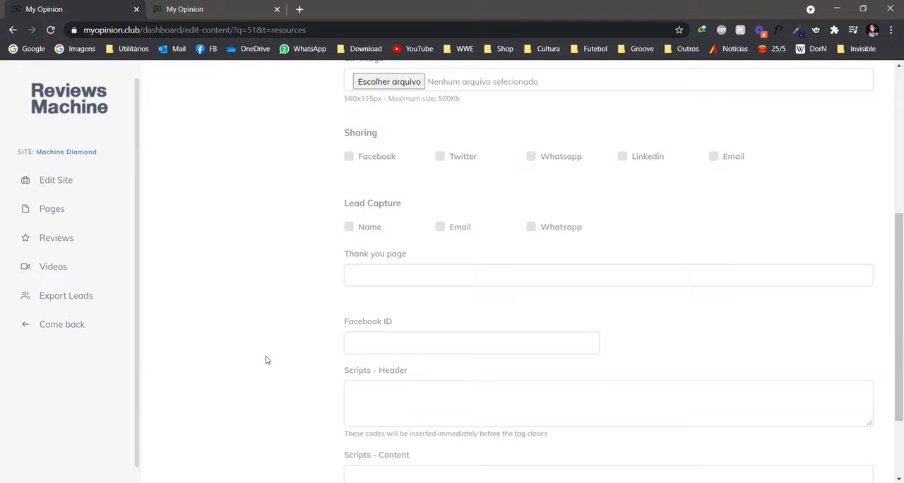
{"action": "scroll", "coordinate": [266, 360], "scroll_direction": "down", "scroll_amount": 1}
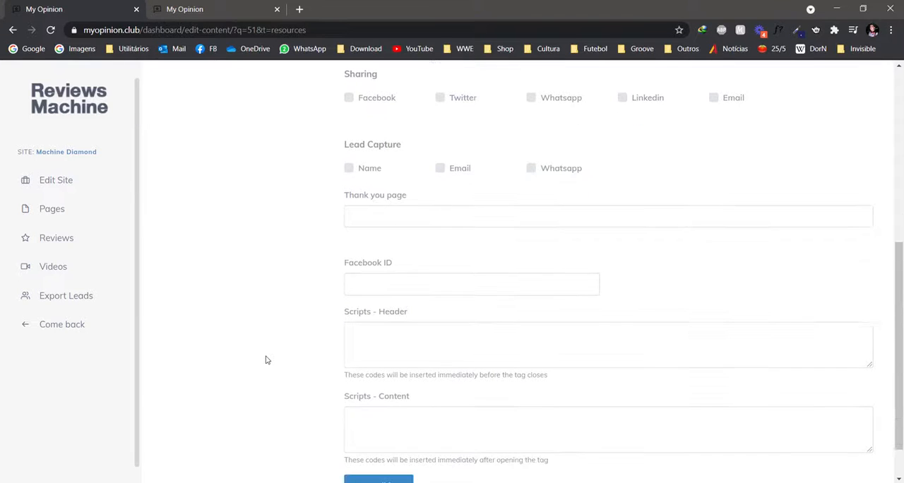
{"action": "scroll", "coordinate": [266, 360], "scroll_direction": "down", "scroll_amount": 1}
{"action": "scroll", "coordinate": [240, 360], "scroll_direction": "up", "scroll_amount": 6}
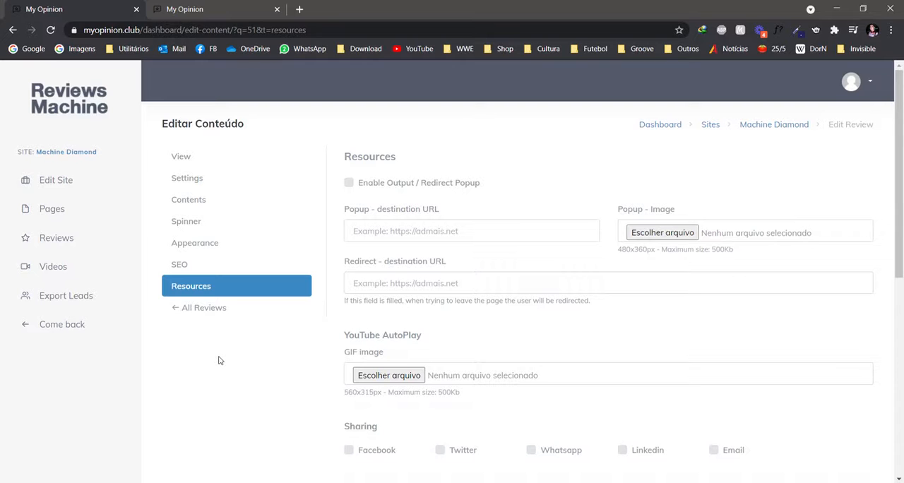
View the published review page down to the embedded video and cheese platter image, and close the extra browser tab.
{"action": "left_click", "coordinate": [181, 156]}
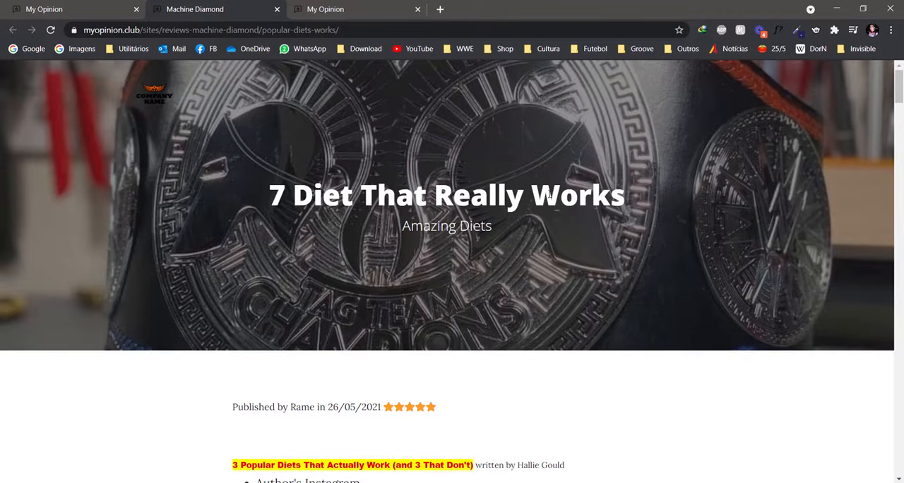
{"action": "scroll", "coordinate": [119, 232], "scroll_direction": "down", "scroll_amount": 3}
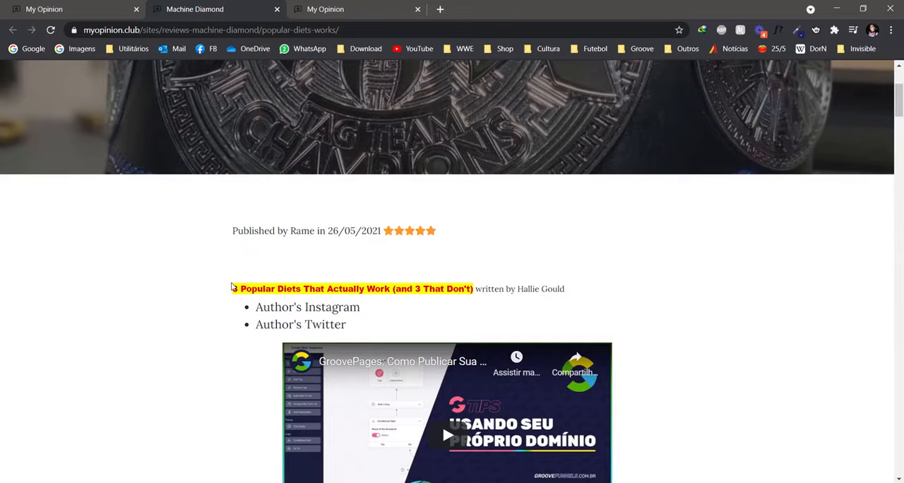
{"action": "scroll", "coordinate": [251, 283], "scroll_direction": "down", "scroll_amount": 1}
{"action": "scroll", "coordinate": [254, 337], "scroll_direction": "down", "scroll_amount": 1}
{"action": "scroll", "coordinate": [401, 269], "scroll_direction": "down", "scroll_amount": 10}
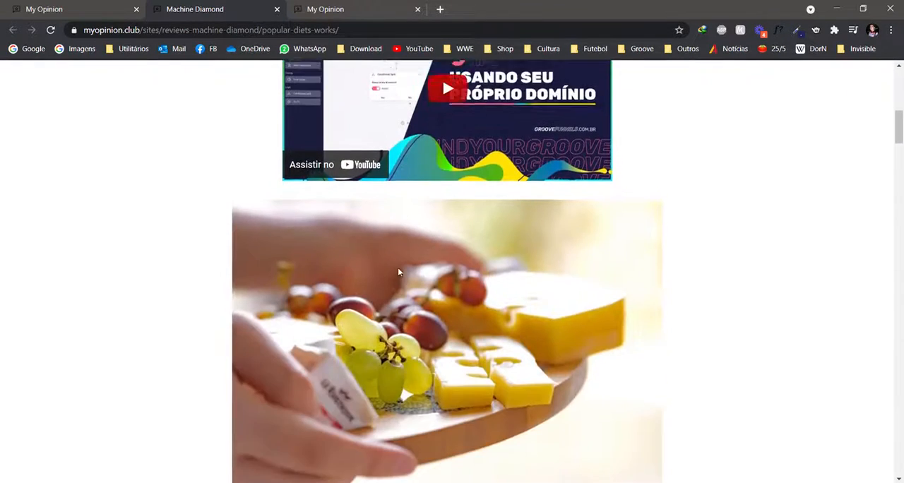
{"action": "key", "text": "ctrl+w"}
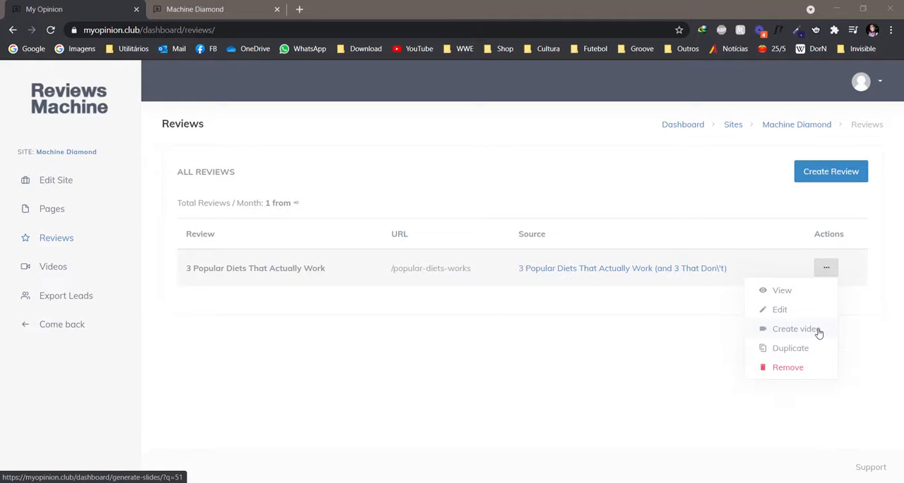
Create a slide video from the "3 Popular Diets That Actually Work" review and apply background color #de1414 to the first slide.
{"action": "left_click", "coordinate": [818, 331]}
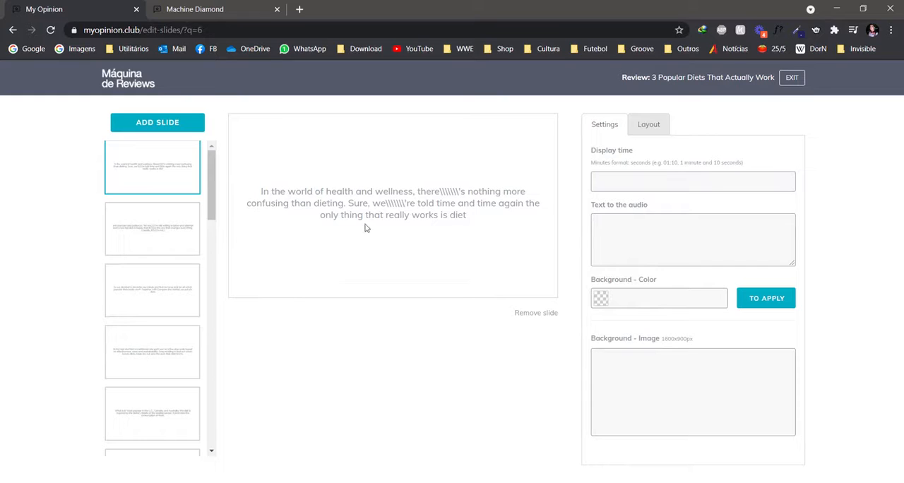
{"action": "left_click", "coordinate": [369, 214]}
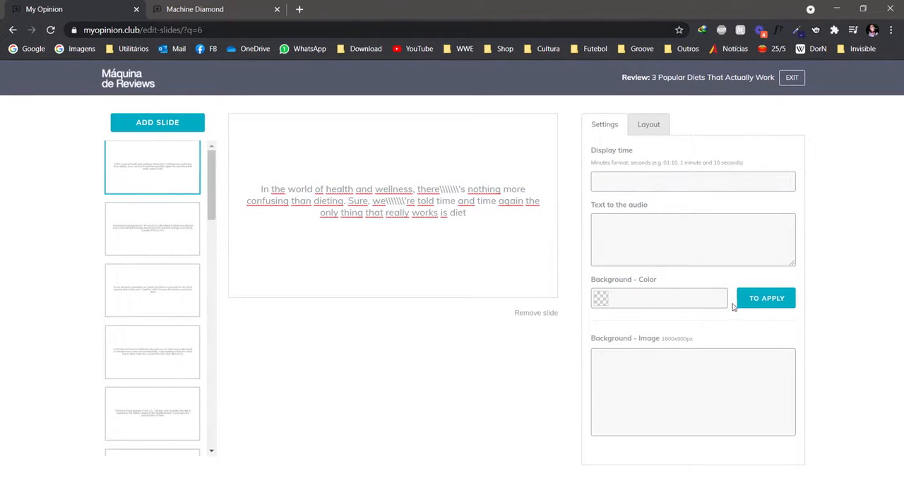
{"action": "left_click", "coordinate": [668, 298]}
{"action": "left_click", "coordinate": [671, 321]}
{"action": "left_click", "coordinate": [752, 306]}
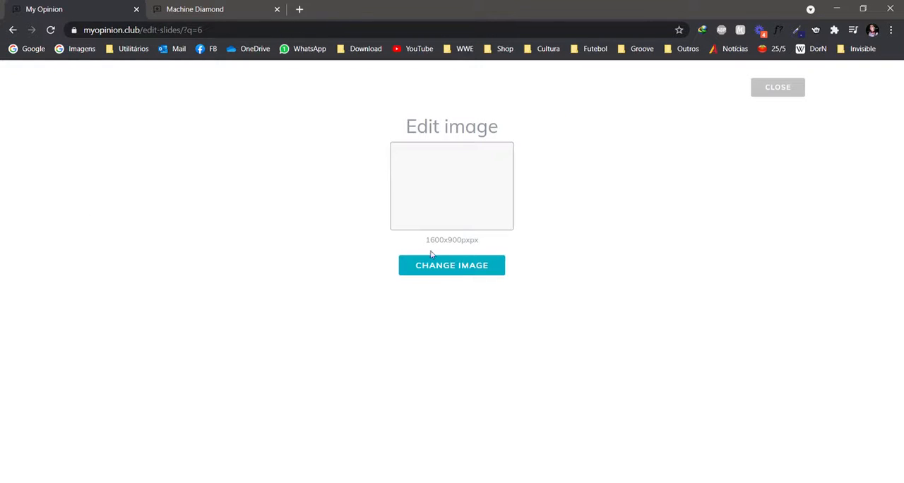
{"action": "left_click", "coordinate": [445, 267]}
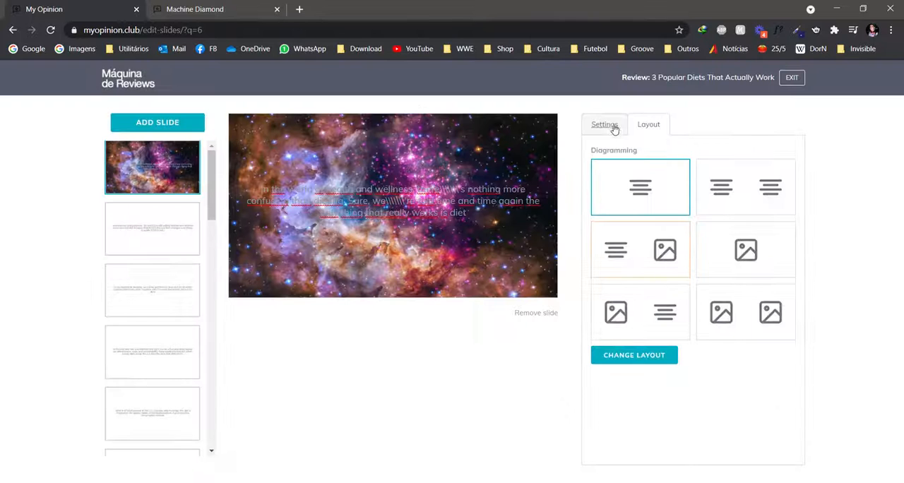
{"action": "left_click", "coordinate": [605, 125]}
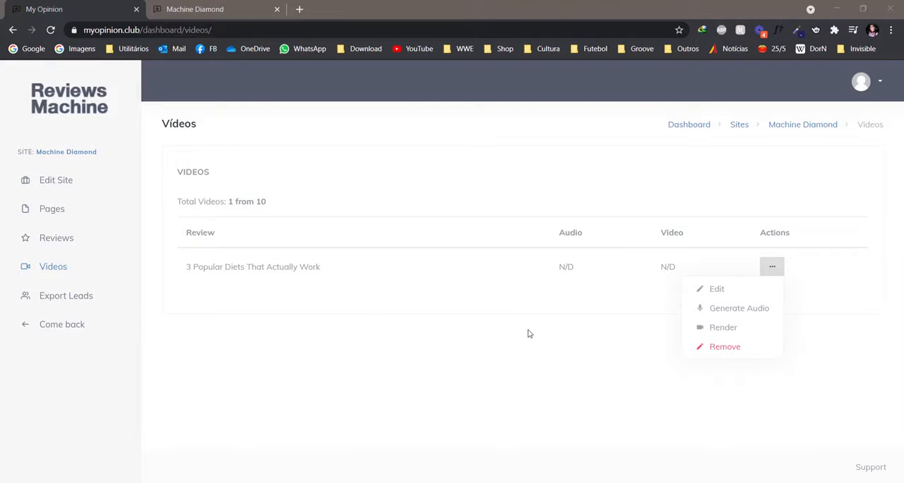
Generate the video's audio from the base text with the Men voice and play it.
{"action": "left_click", "coordinate": [728, 316]}
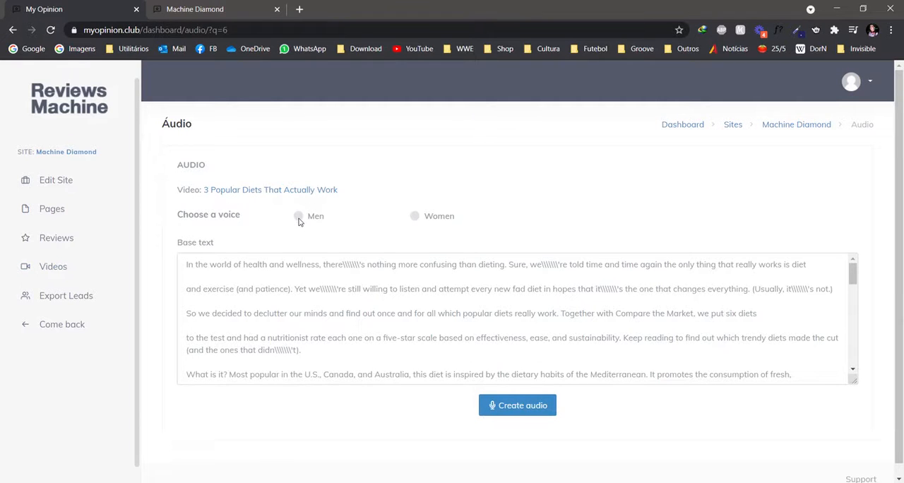
{"action": "left_click", "coordinate": [298, 216]}
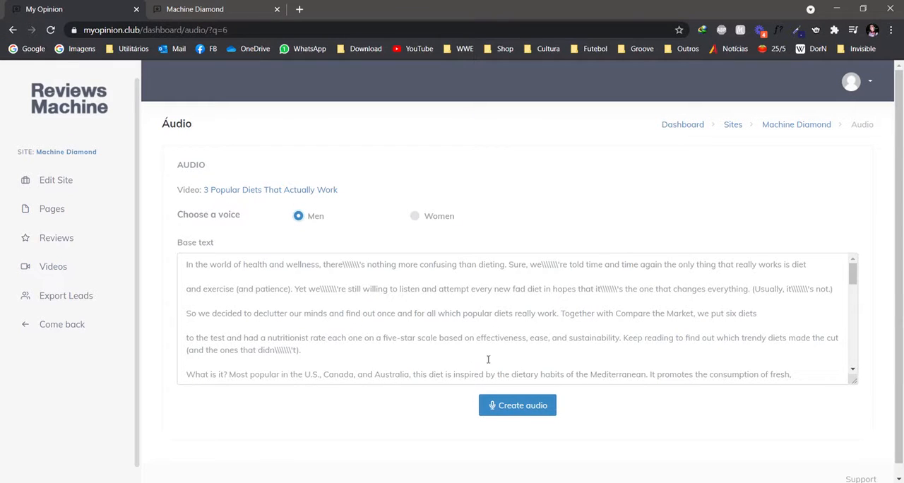
{"action": "left_click", "coordinate": [516, 414]}
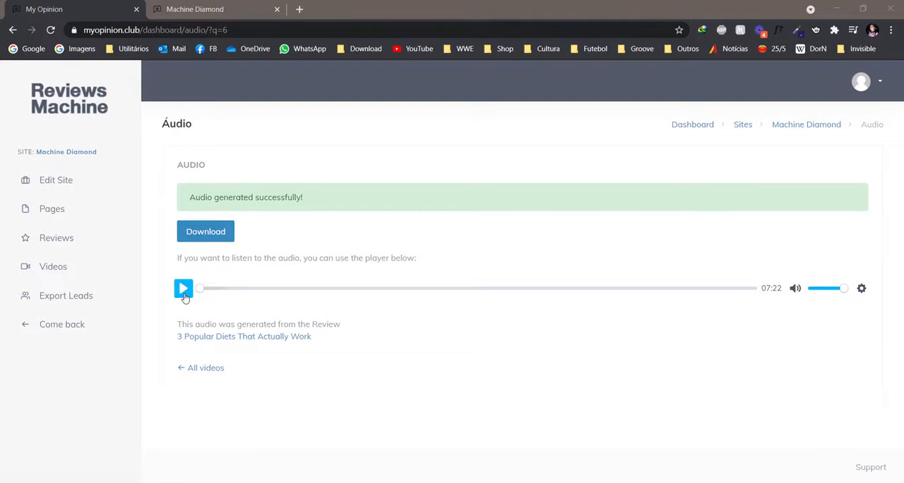
{"action": "left_click", "coordinate": [183, 290]}
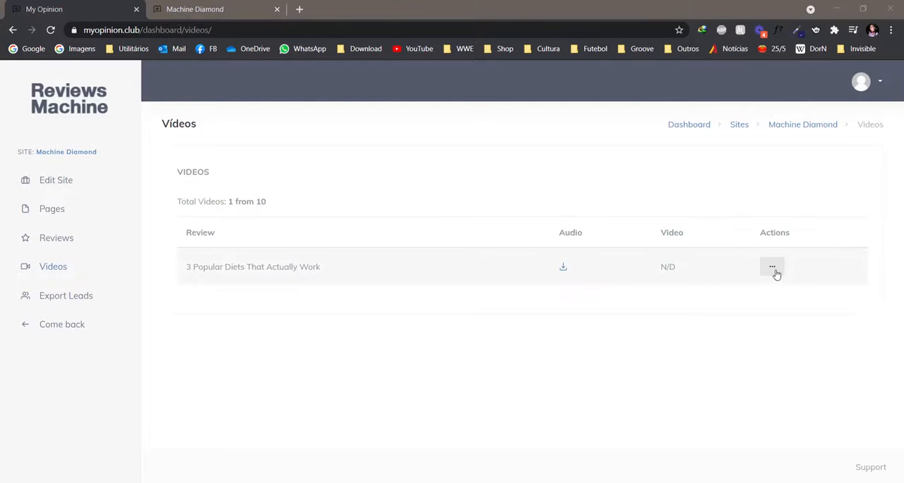
Render the "3 Popular Diets That Actually Work" video and preview the result in the player.
{"action": "left_click", "coordinate": [773, 268]}
{"action": "left_click", "coordinate": [723, 327]}
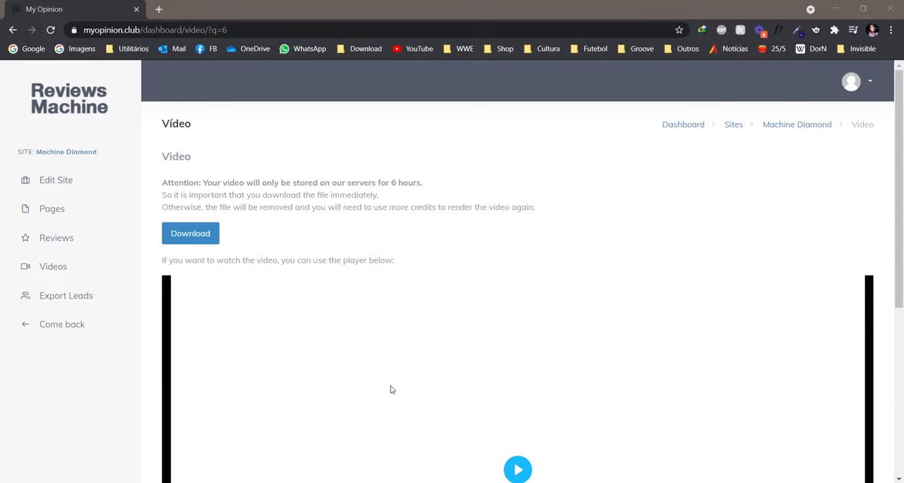
{"action": "scroll", "coordinate": [390, 390], "scroll_direction": "down", "scroll_amount": 1}
{"action": "scroll", "coordinate": [399, 387], "scroll_direction": "down", "scroll_amount": 2}
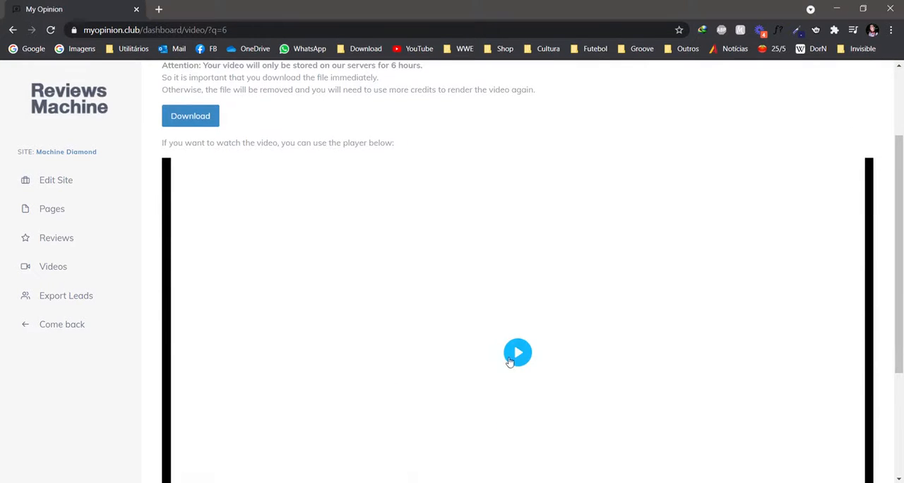
{"action": "left_click", "coordinate": [496, 362]}
{"action": "scroll", "coordinate": [424, 363], "scroll_direction": "down", "scroll_amount": 1}
{"action": "left_click", "coordinate": [176, 474]}
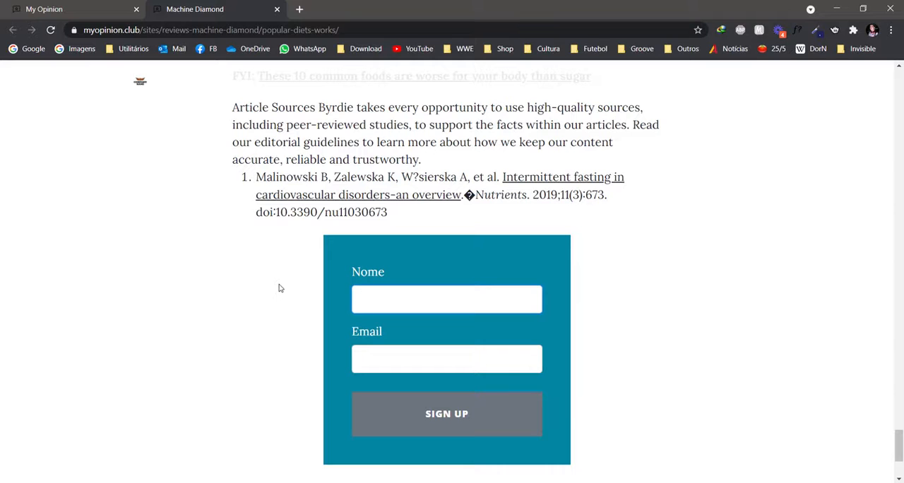
Fill in the lead's name on the review's sign-up form, and export and download the site's leads as a CSV file.
{"action": "type", "text": "John"}
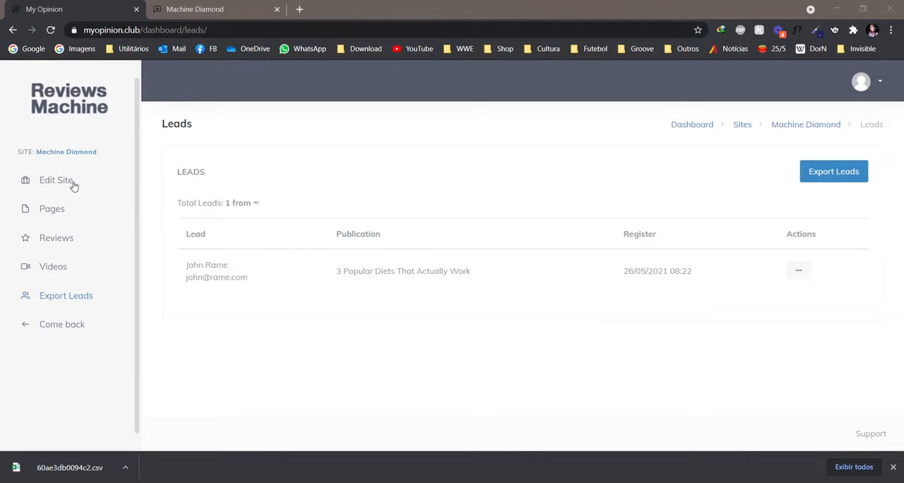
{"action": "left_click", "coordinate": [827, 166]}
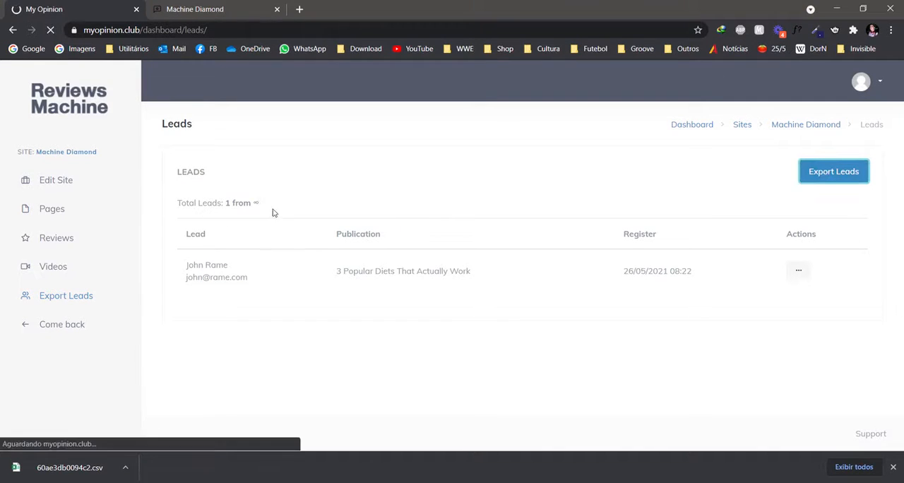
{"action": "left_click", "coordinate": [318, 214]}
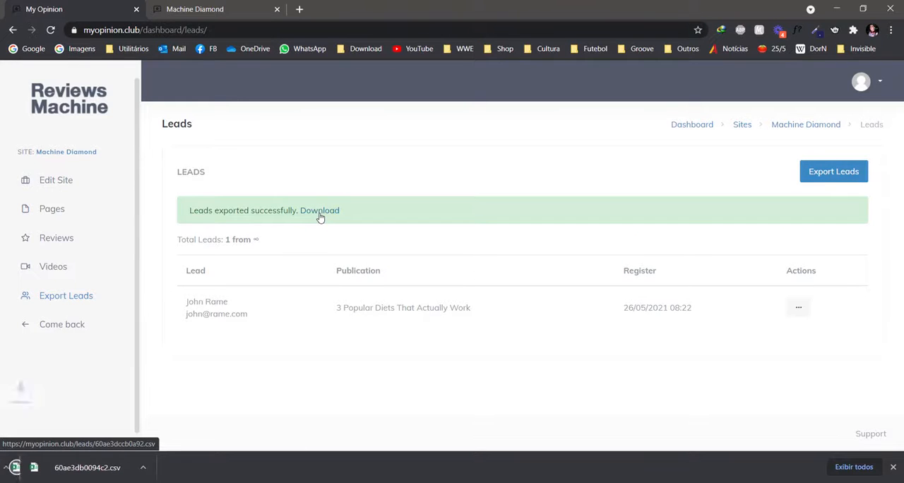